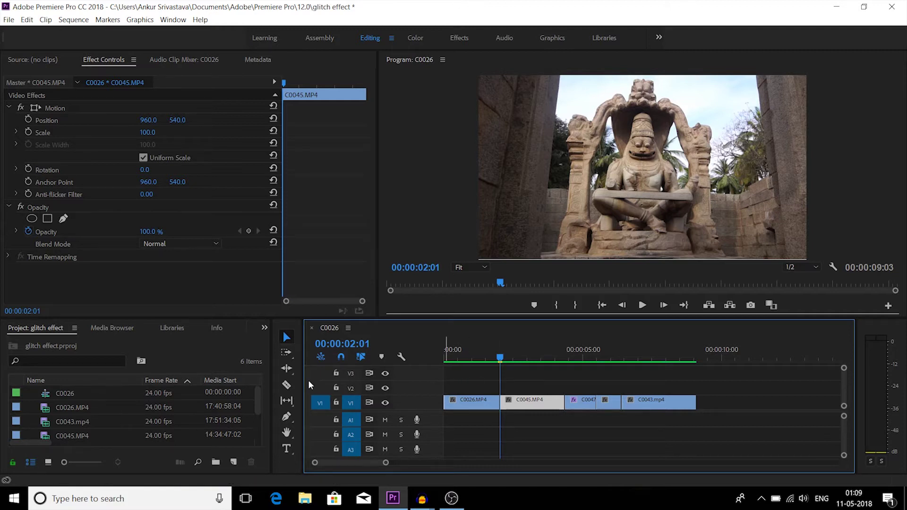
Create a new Adjustment Layer in the Project panel with the default 1920×1080, 24 fps settings.
drag(253, 401, 260, 440)
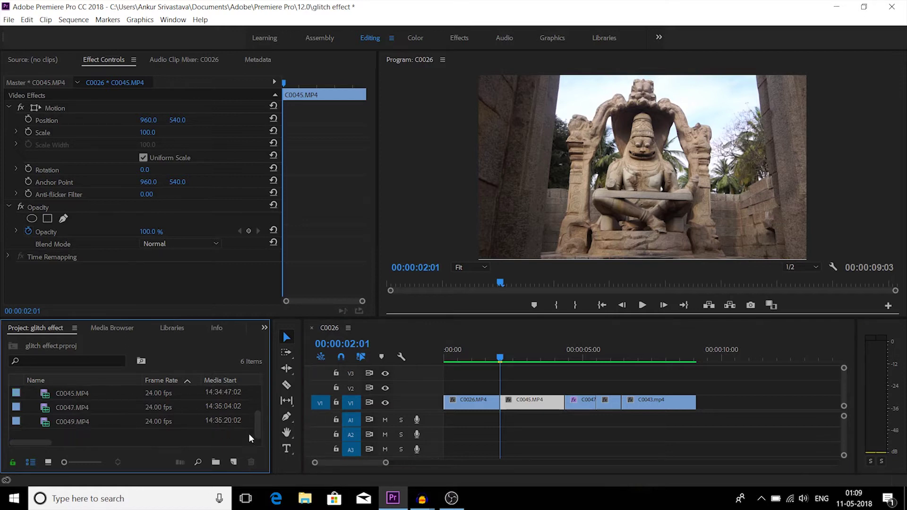
right_click(232, 437)
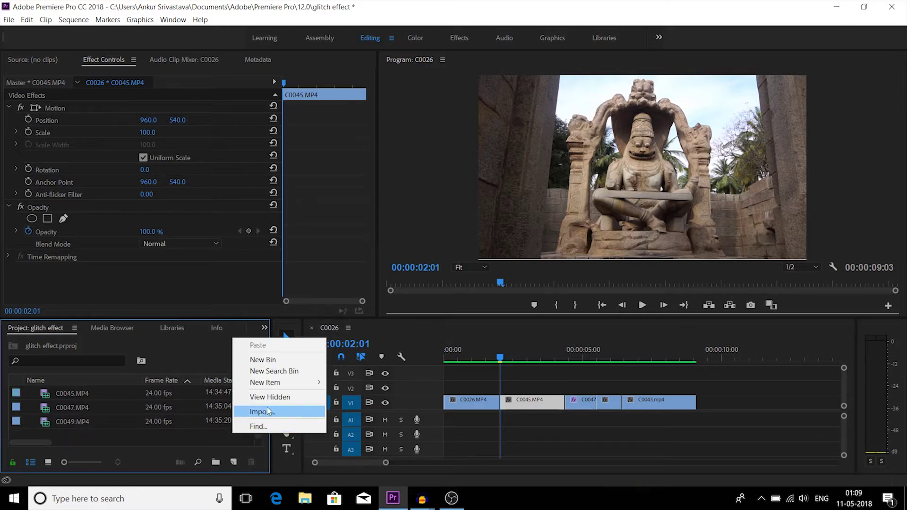
mouse_move(304, 382)
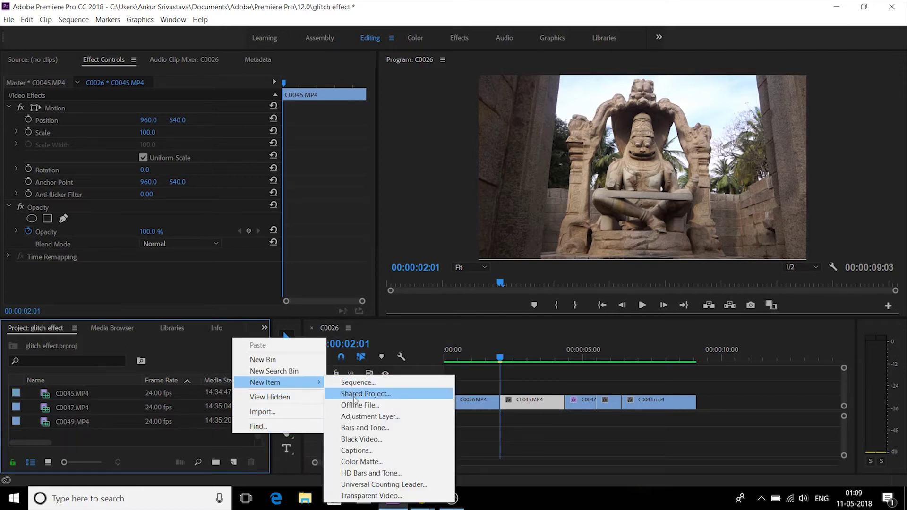
click(361, 417)
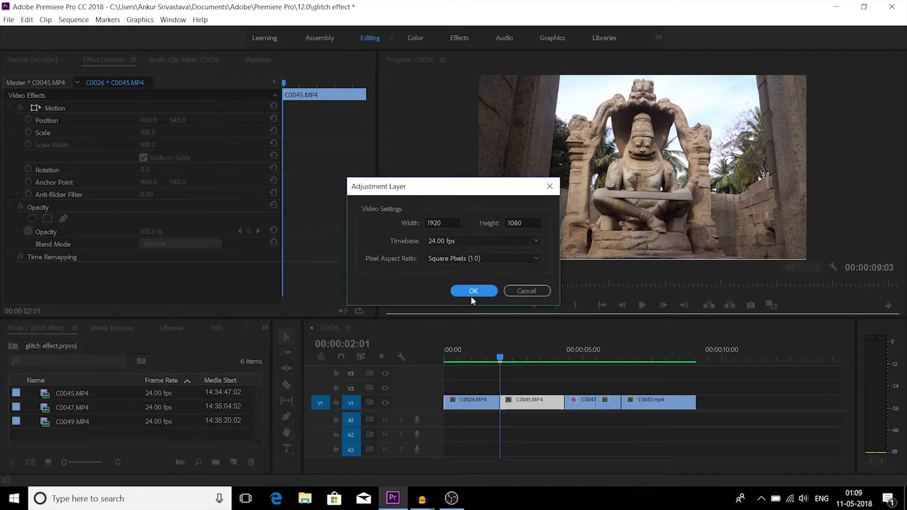
click(472, 292)
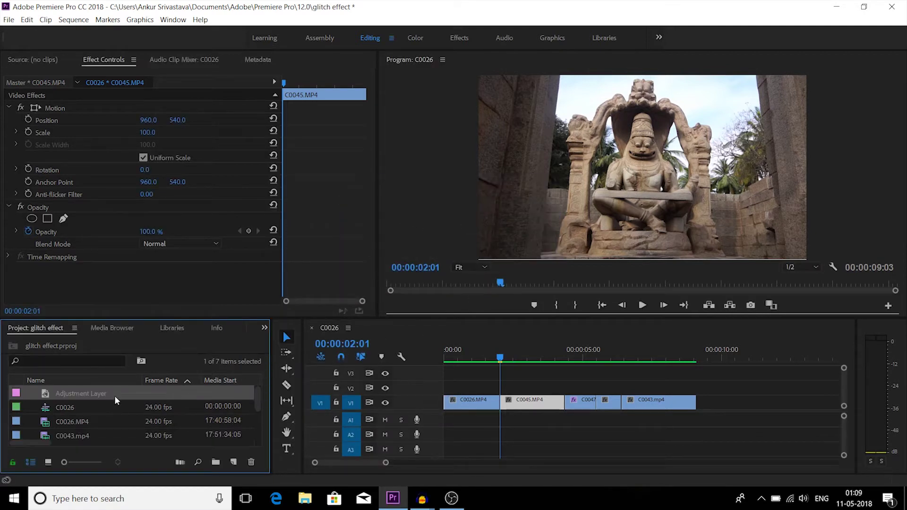
Drop the Adjustment Layer onto track V2 over the C0026.MP4/C0045.MP4 cut and select it.
drag(83, 394, 459, 388)
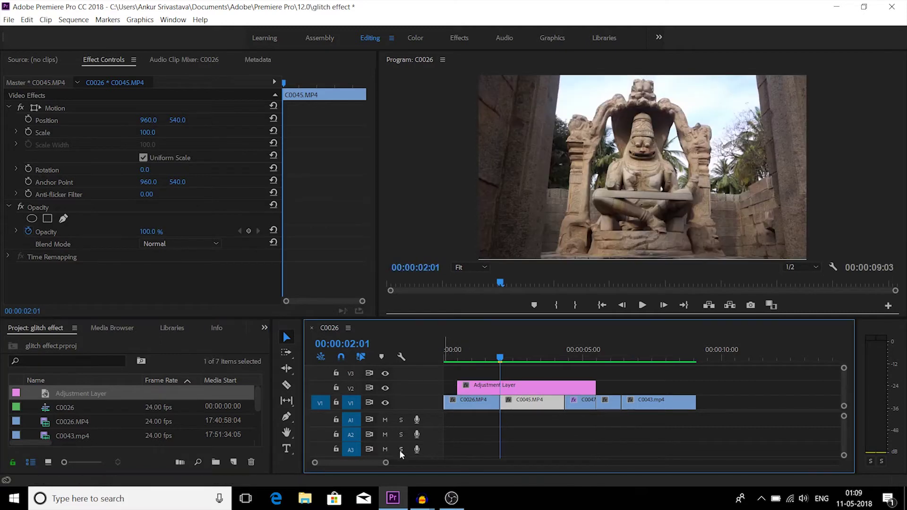
drag(386, 463, 331, 463)
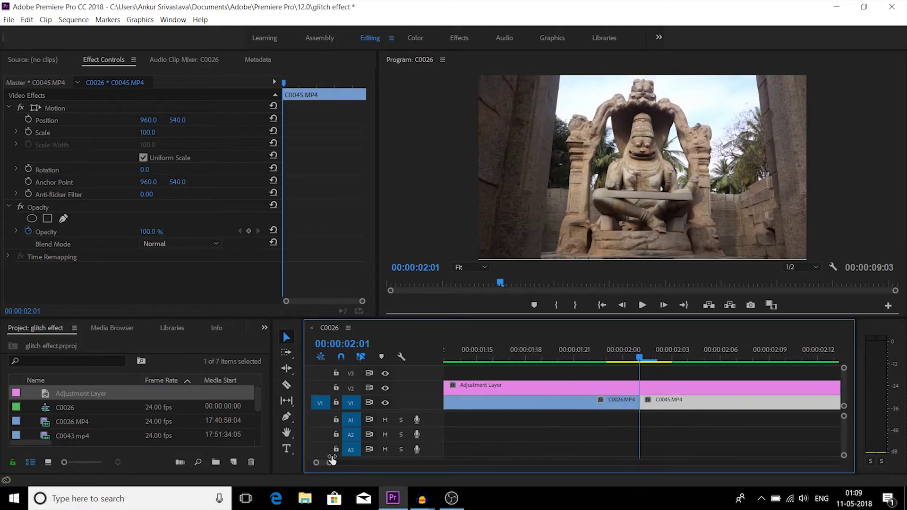
click(681, 386)
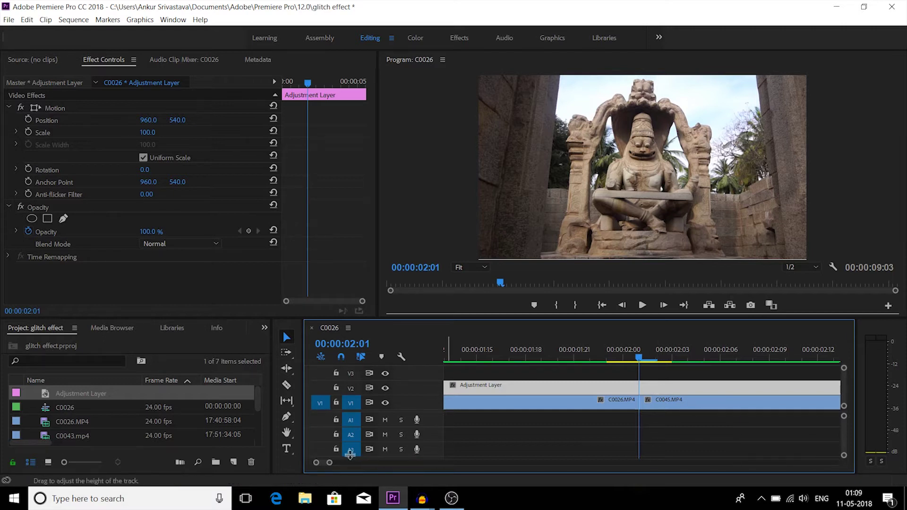
Split the adjustment layer with Ctrl+K at 01:20 and at 02:06.
drag(329, 462, 328, 463)
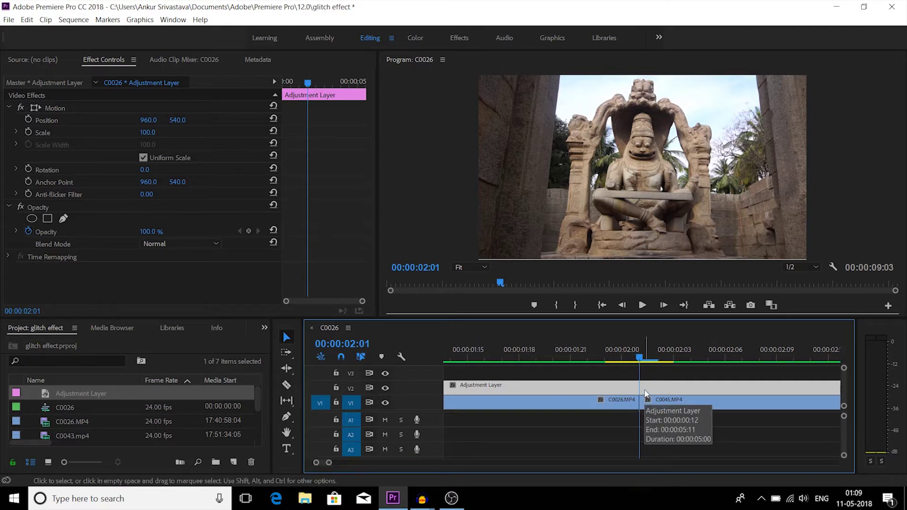
key(Left)
key(Left)
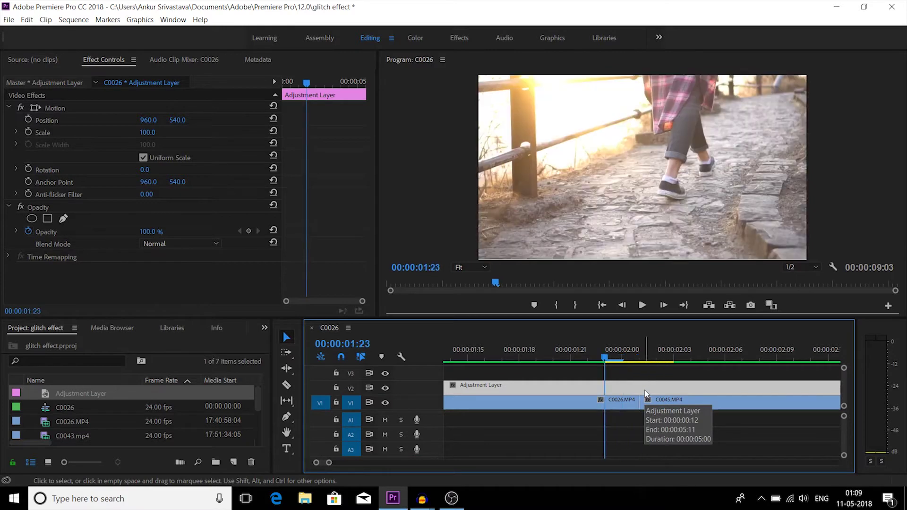
key(Left)
key(Left)
key(Left)
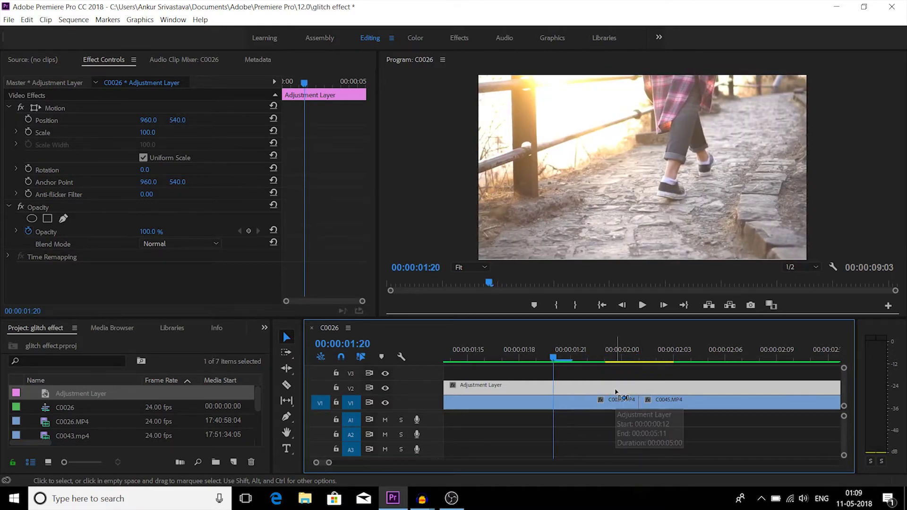
key(ctrl+k)
key(Right)
key(Right)
key(Right)
key(Right)
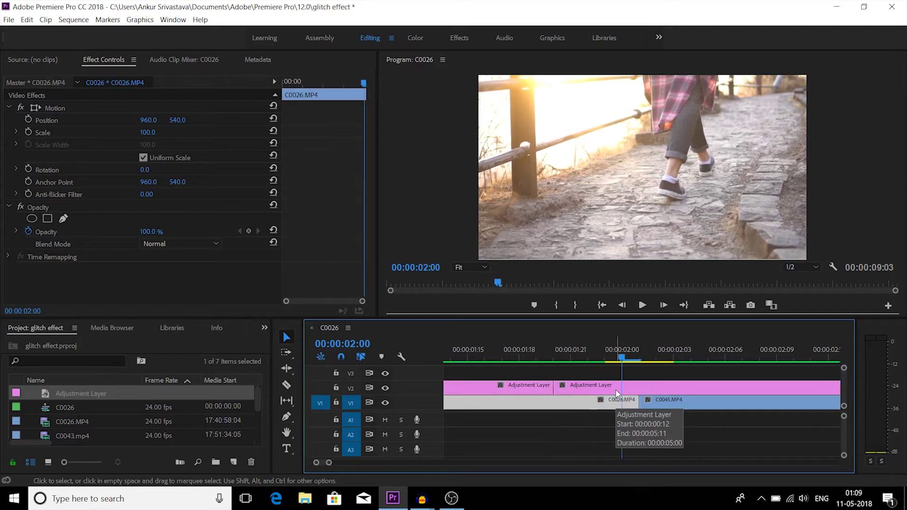
key(Right)
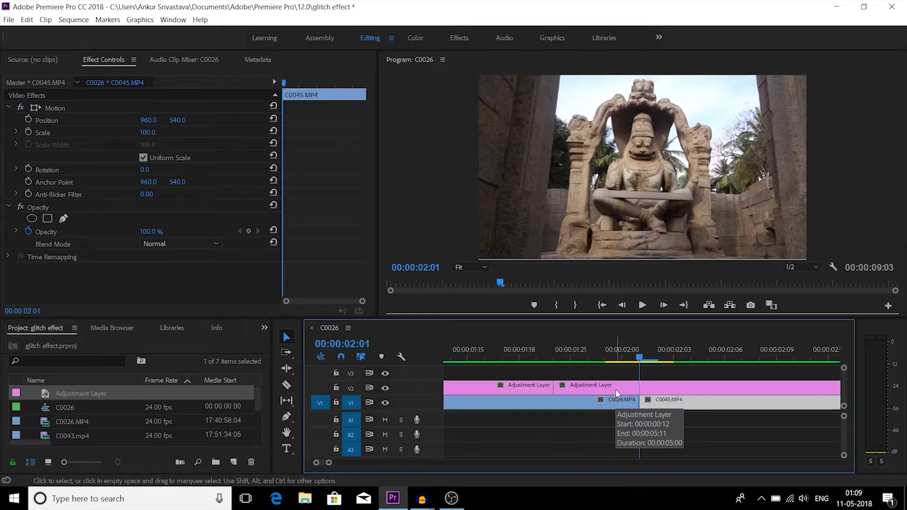
key(Right)
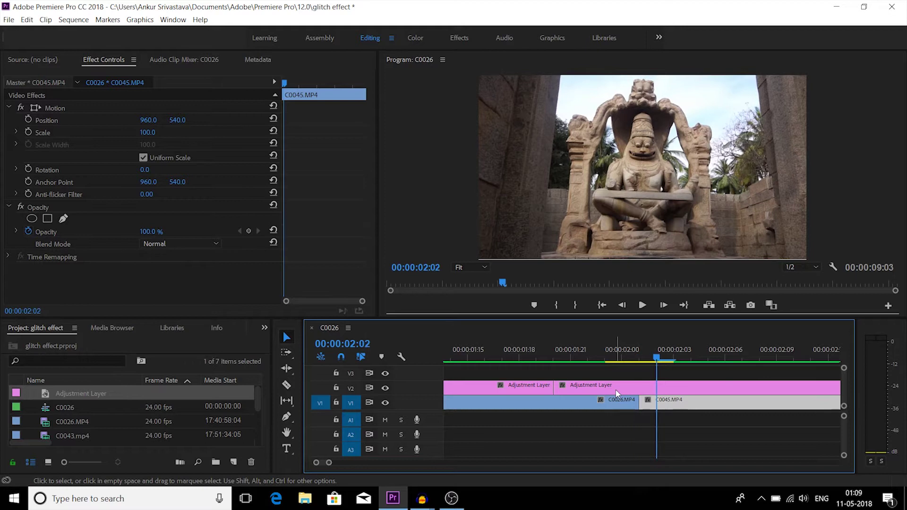
key(Right)
key(Right)
key(Right)
key(Right)
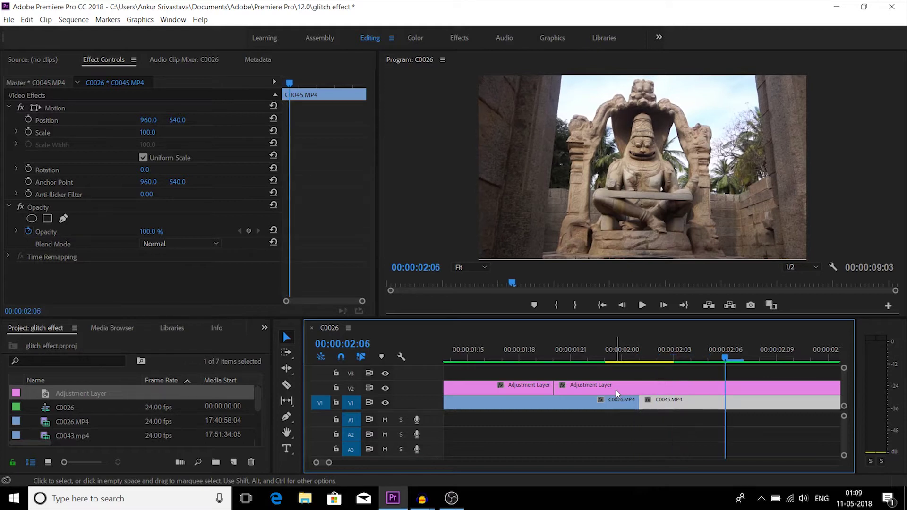
click(774, 388)
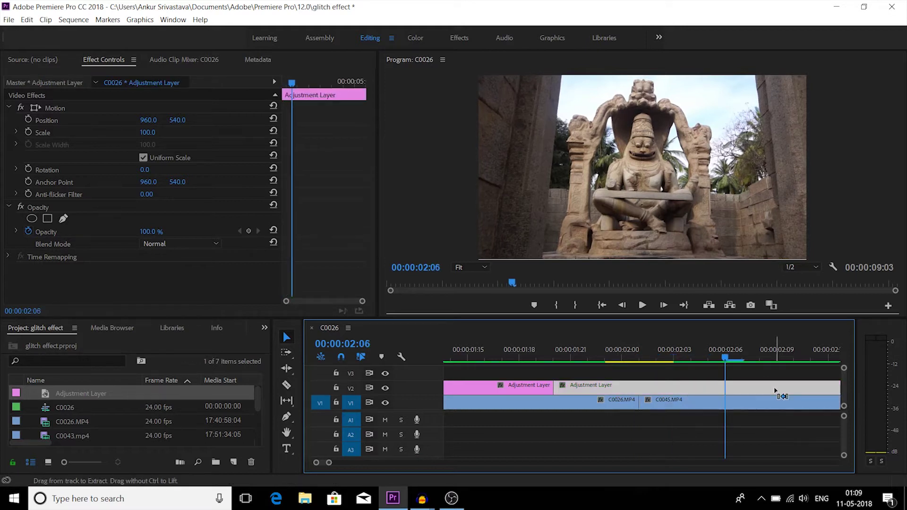
key(ctrl+k)
Delete the adjustment layer pieces after 02:06 and before 01:20, leaving the part over the cut.
click(774, 389)
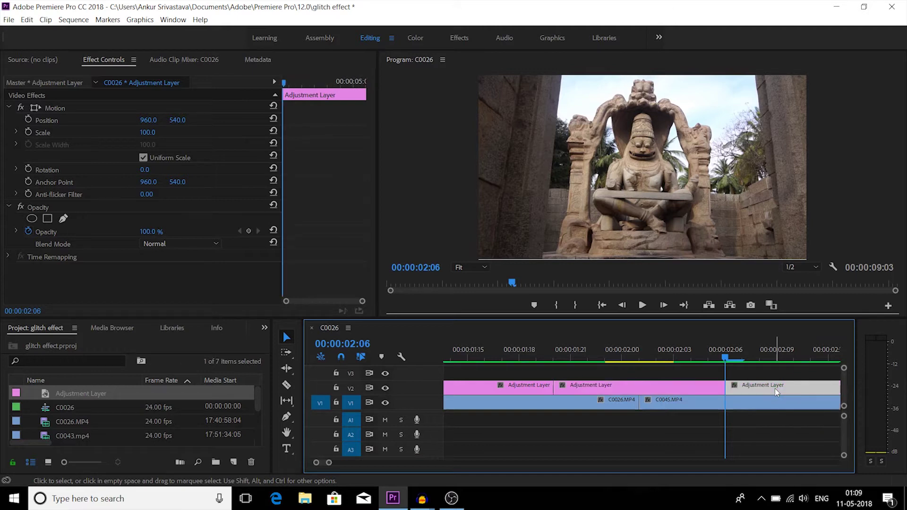
key(Delete)
click(478, 385)
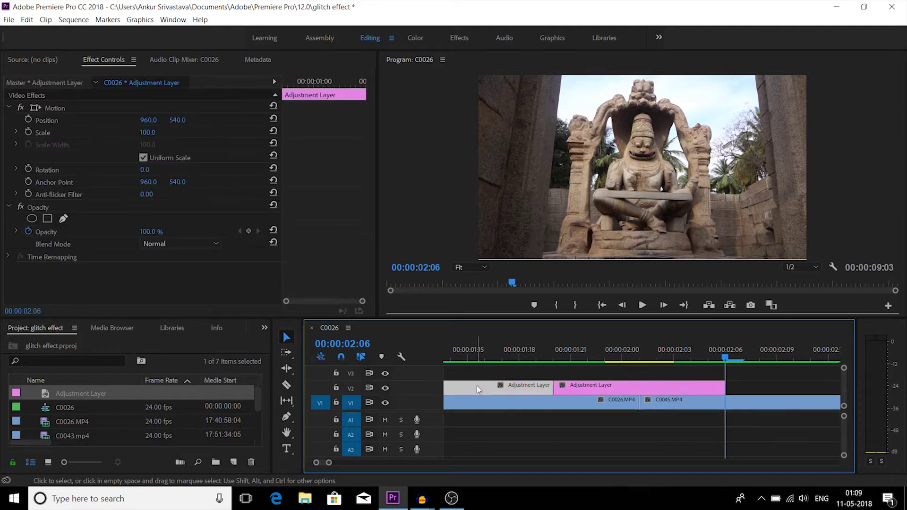
key(Delete)
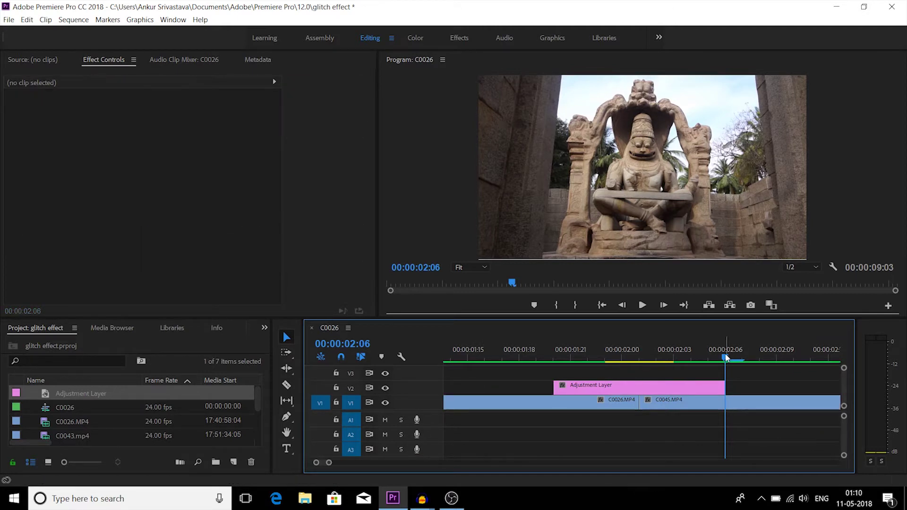
drag(727, 356, 640, 359)
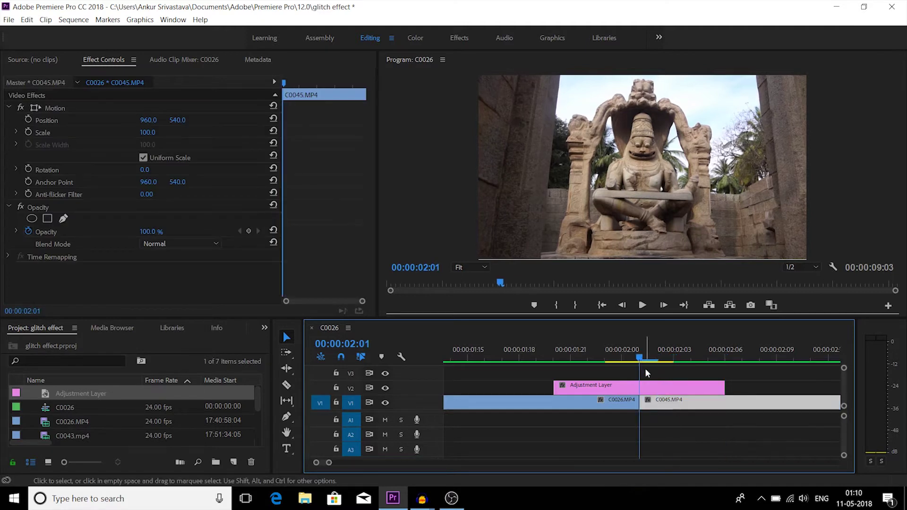
Search the Effects panel for 'wave warp' and apply Wave Warp to the remaining adjustment layer piece.
click(650, 387)
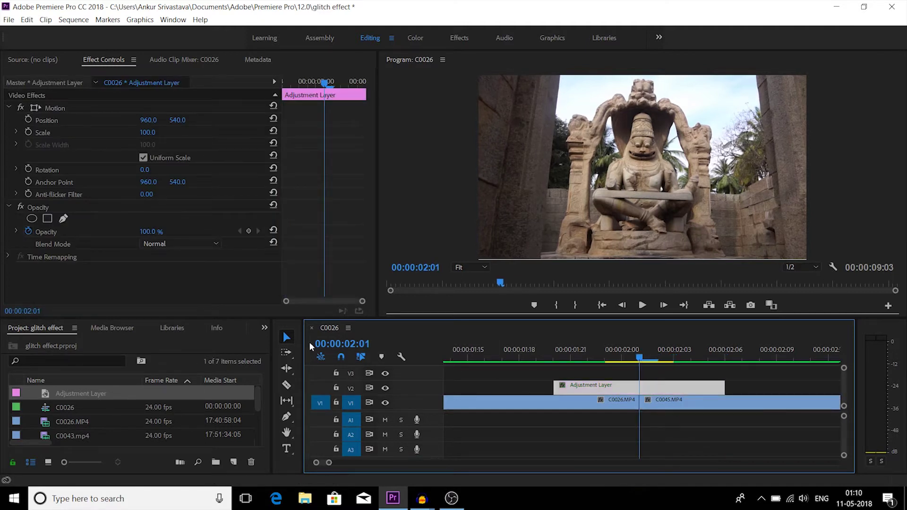
click(265, 328)
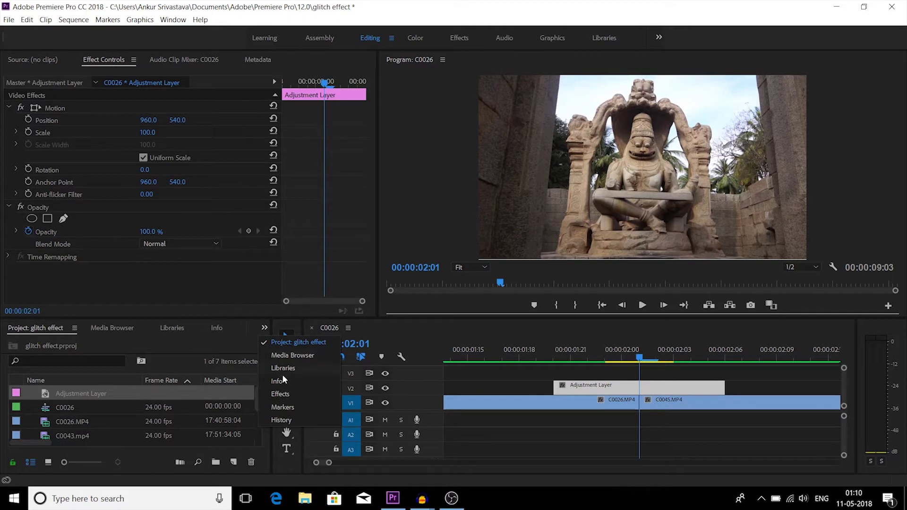
click(286, 396)
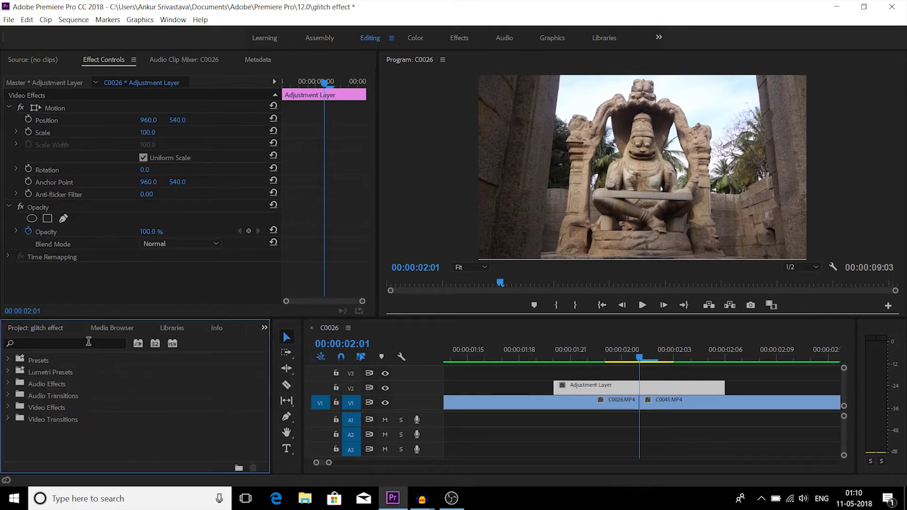
click(88, 343)
text(wavw w)
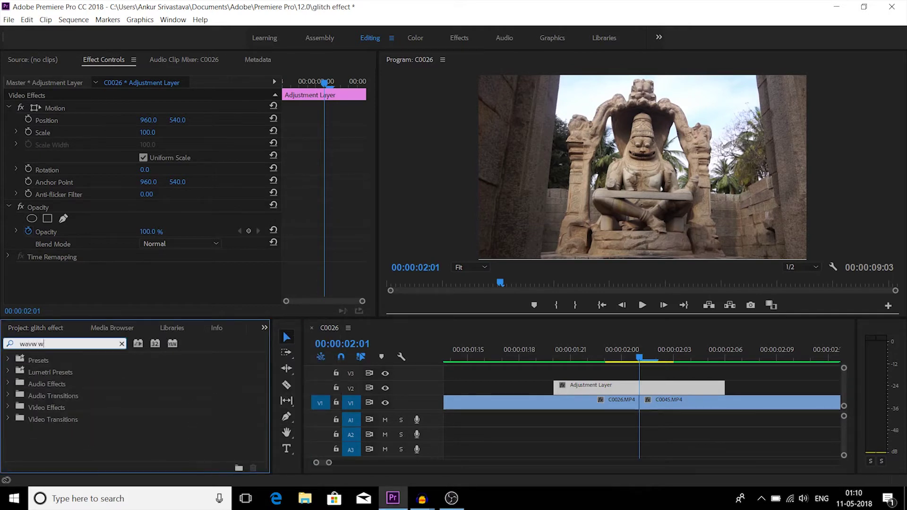
text(arp)
key(BackSpace)
key(BackSpace)
key(BackSpace)
key(BackSpace)
key(BackSpace)
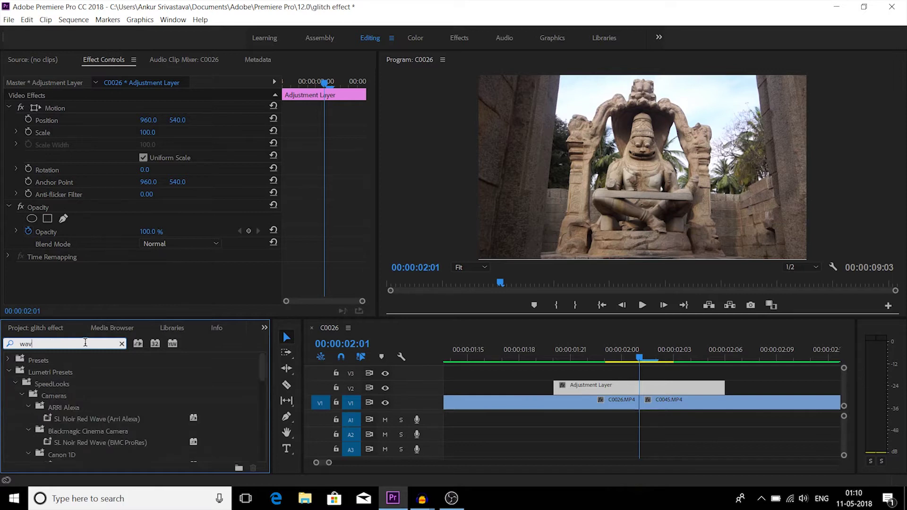
text(e wa)
text(rp)
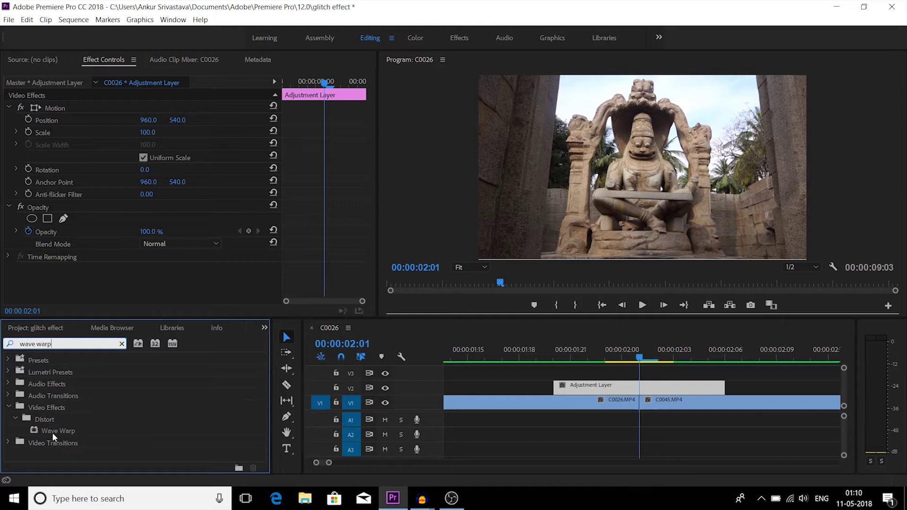
drag(52, 432, 580, 386)
Change Wave Warp's Wave Type to Noise, then turn the effect off and on to compare.
click(366, 170)
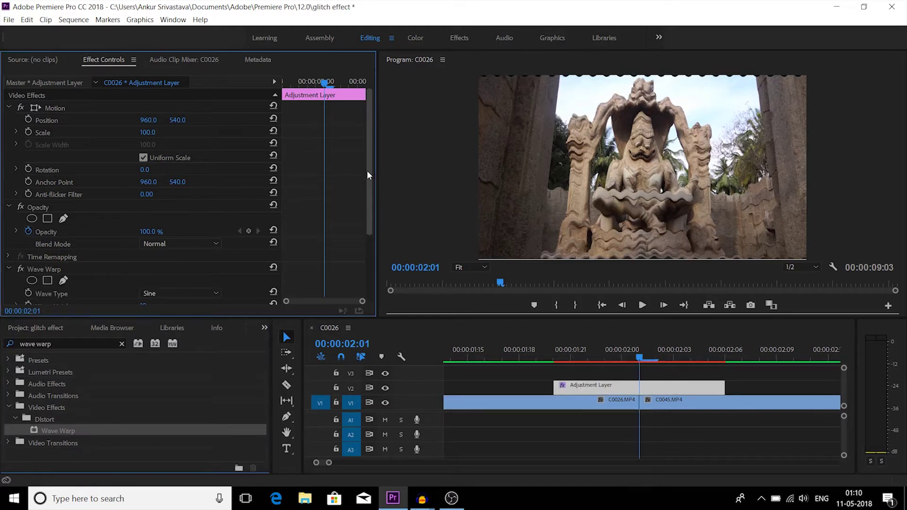
drag(367, 171, 373, 264)
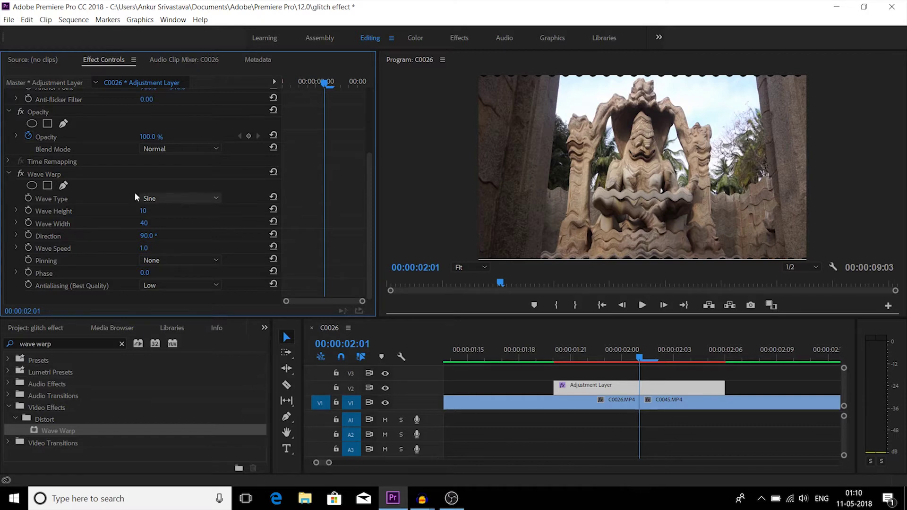
click(168, 199)
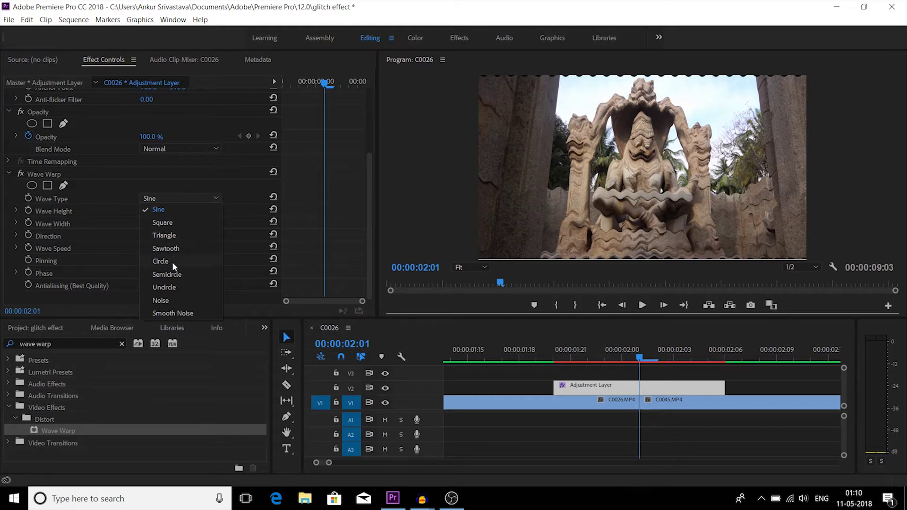
click(171, 302)
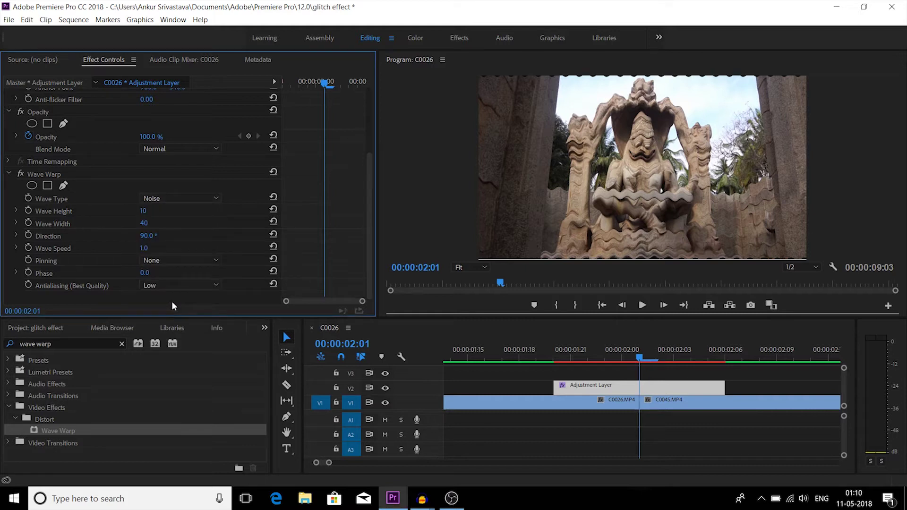
click(24, 173)
click(23, 171)
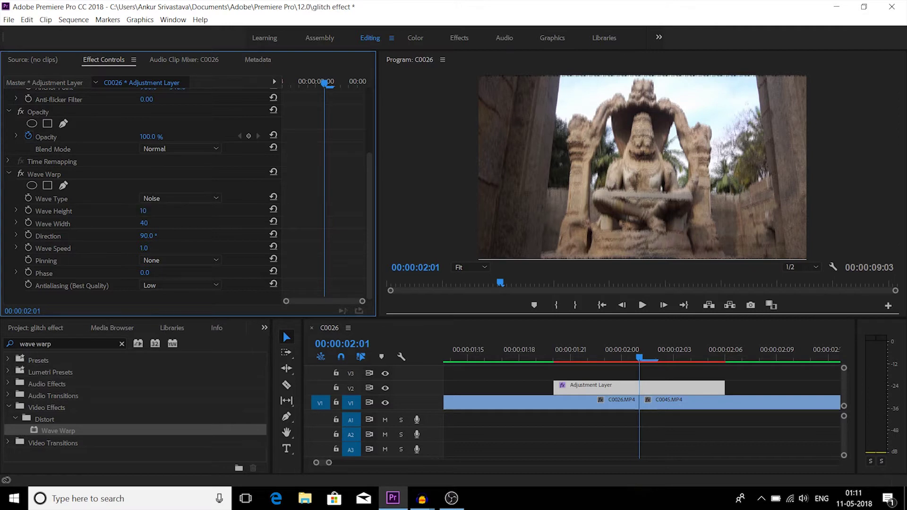
Set Wave Warp's Wave Height to 40 and its Wave Width to 233.
mouse_move(144, 211)
mouse_down()
mouse_move(156, 211)
mouse_move(139, 210)
mouse_move(147, 211)
mouse_up()
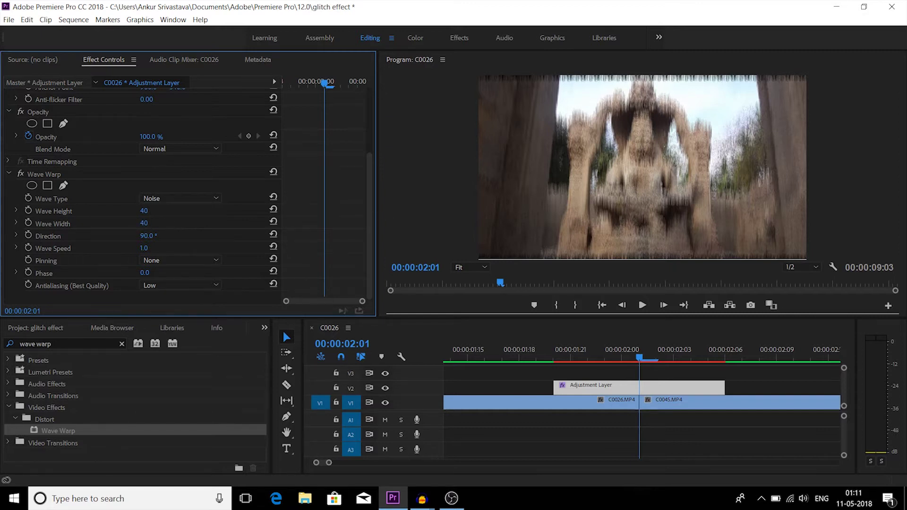
click(144, 223)
text(200)
key(Return)
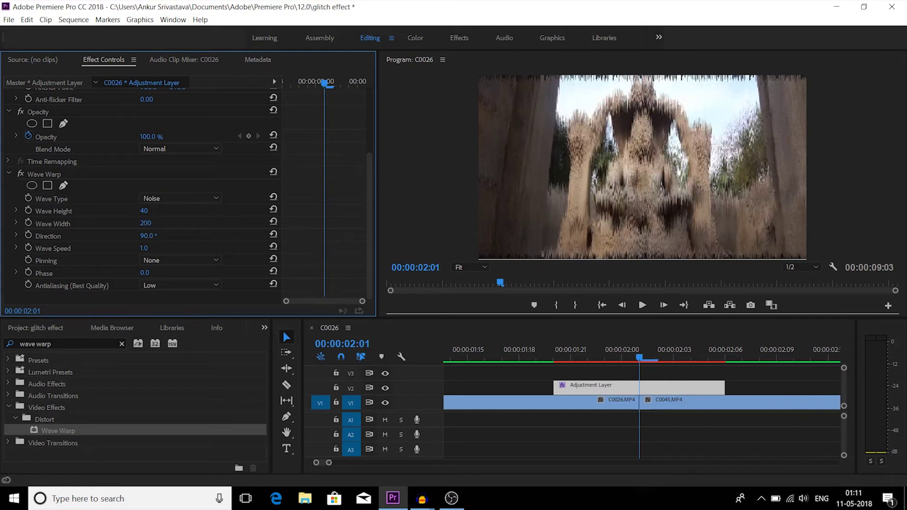
mouse_move(144, 223)
mouse_down()
mouse_move(200, 223)
mouse_move(61, 223)
mouse_move(100, 223)
mouse_up()
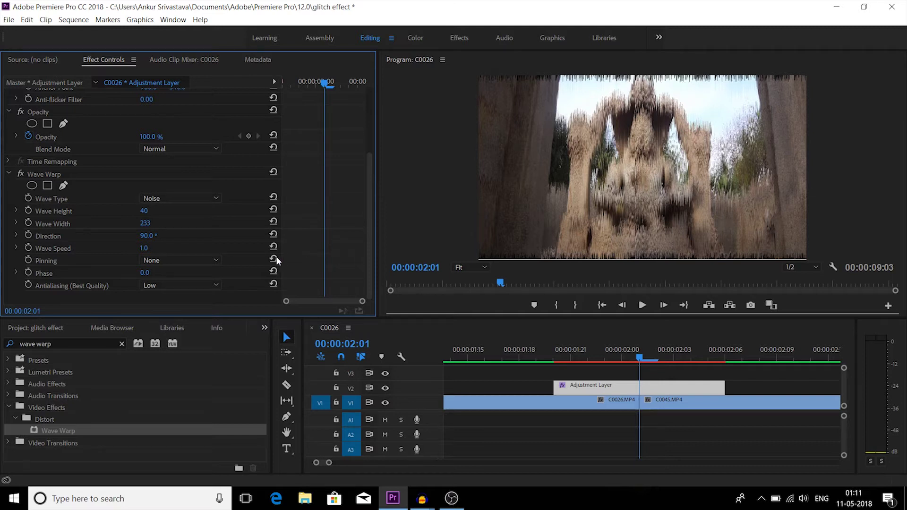
Pin Wave Warp at All Edges and set Direction to 180° after briefly trying 270°.
click(195, 263)
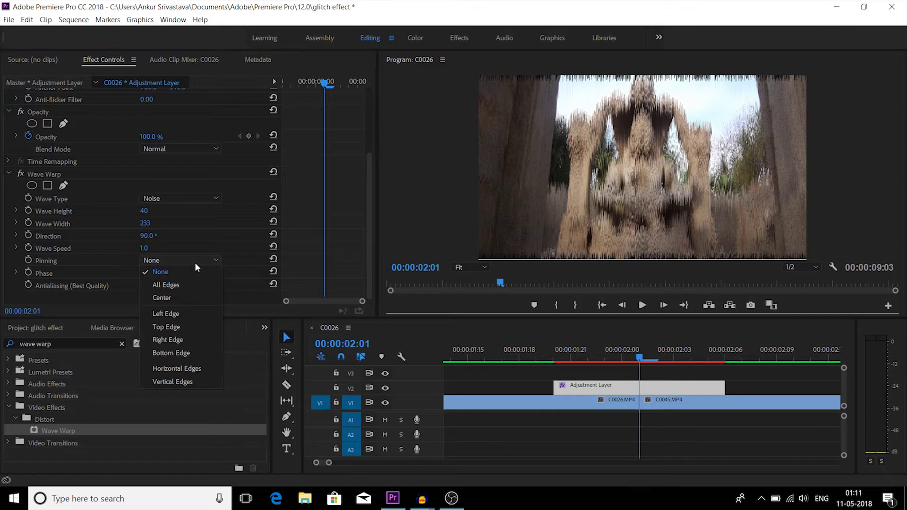
click(179, 286)
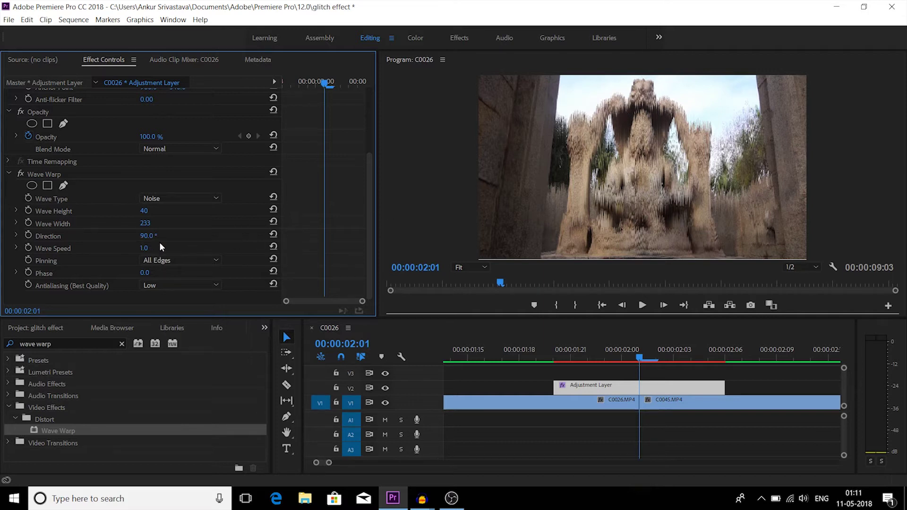
click(148, 236)
text(180)
key(Return)
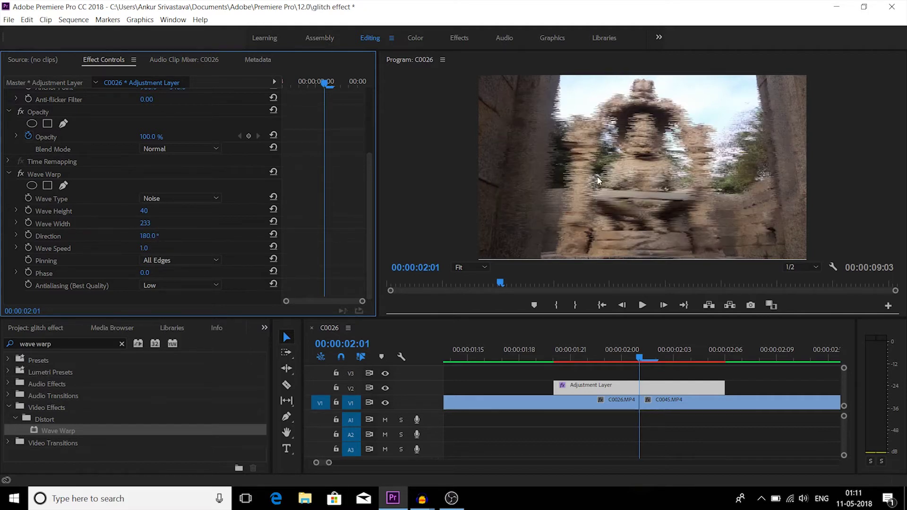
click(142, 234)
text(270)
key(Return)
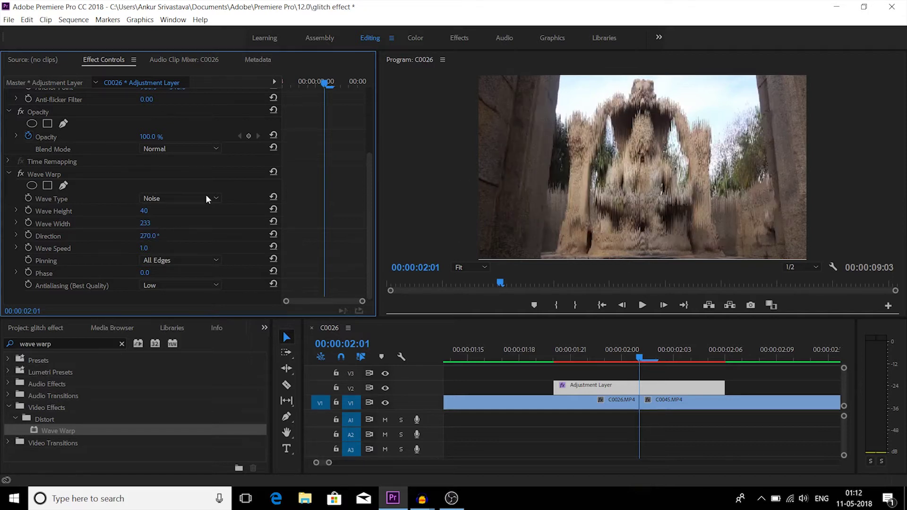
click(159, 233)
text(1)
text(80)
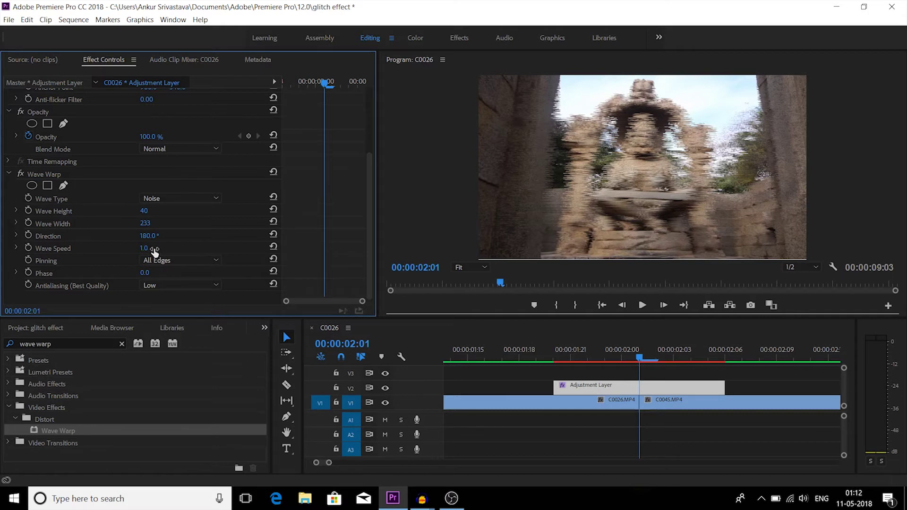
Zoom the timeline out to the whole sequence and play across the cut twice.
drag(330, 467, 390, 468)
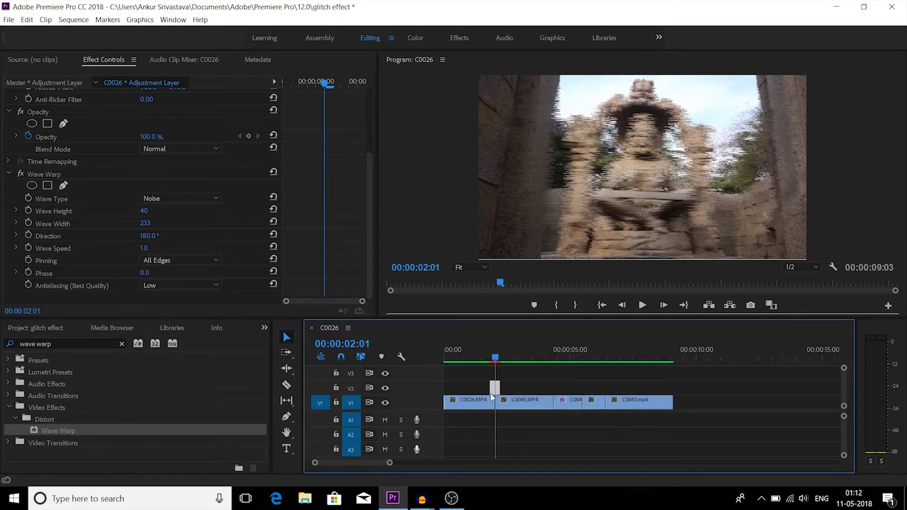
drag(496, 358, 487, 358)
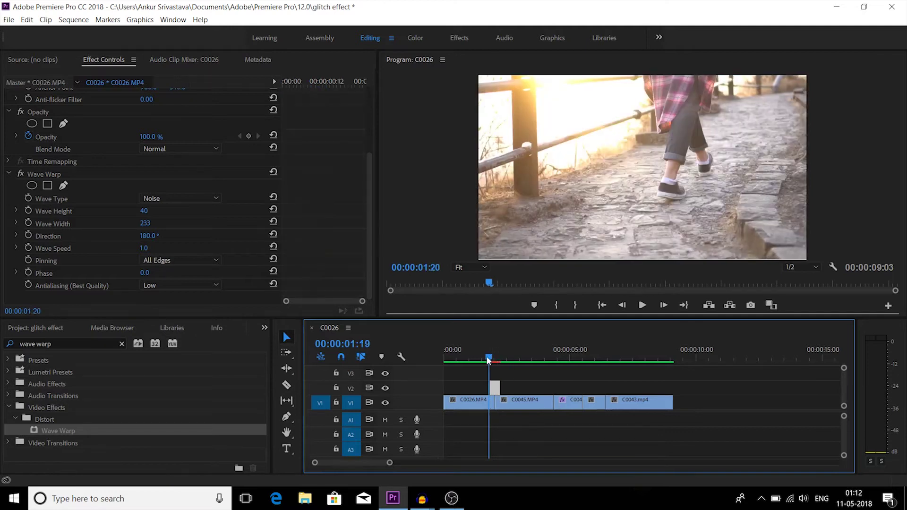
key(space)
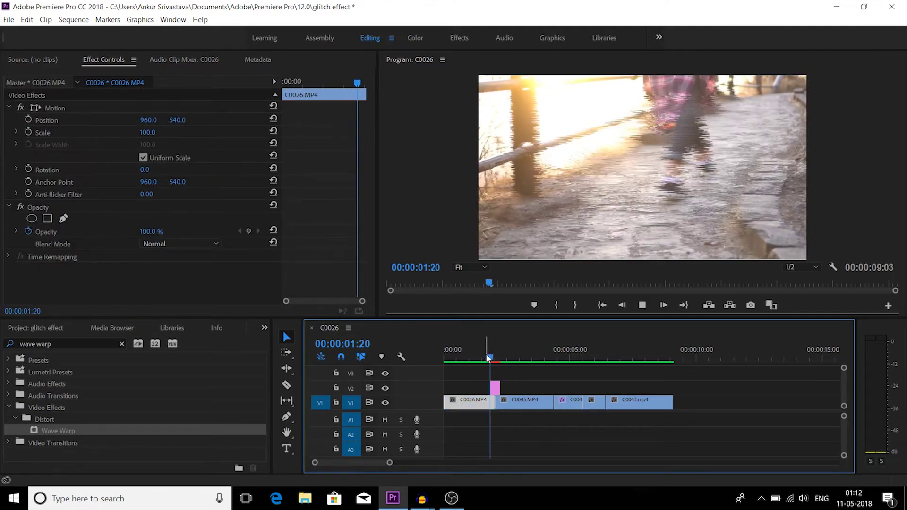
key(space)
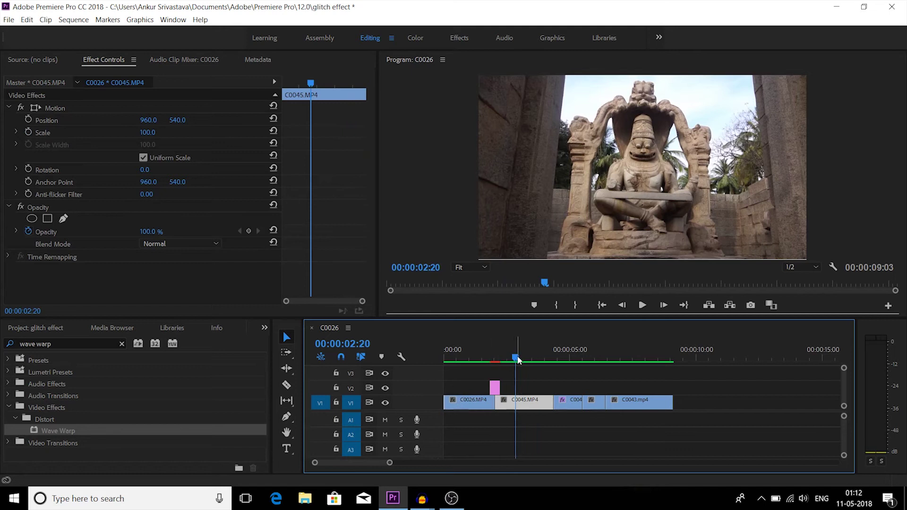
drag(515, 358, 487, 358)
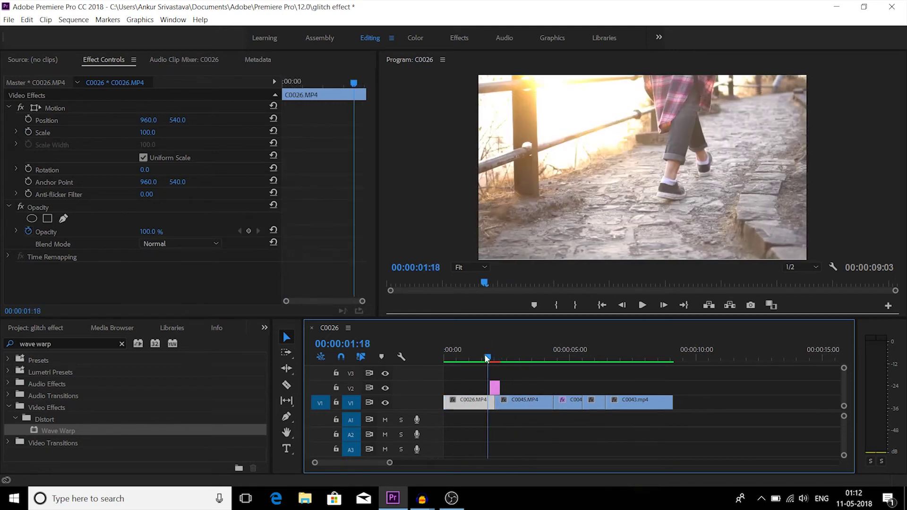
key(space)
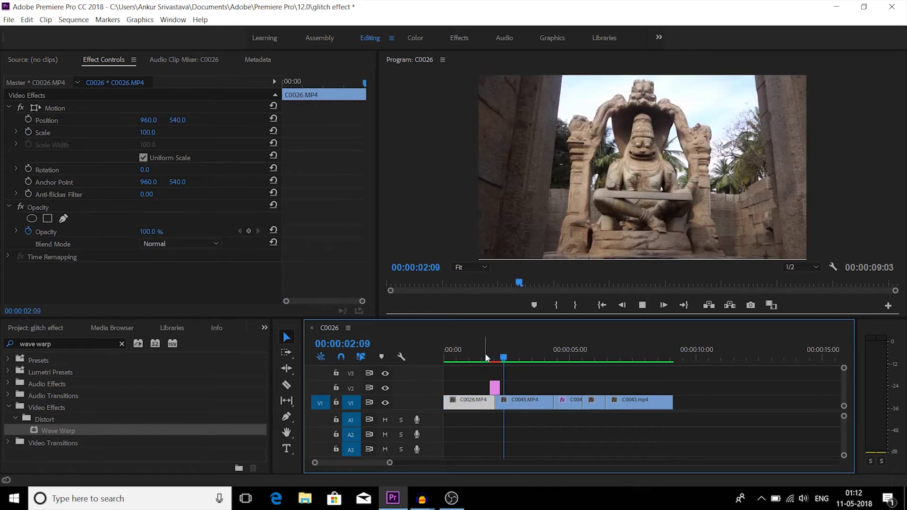
key(space)
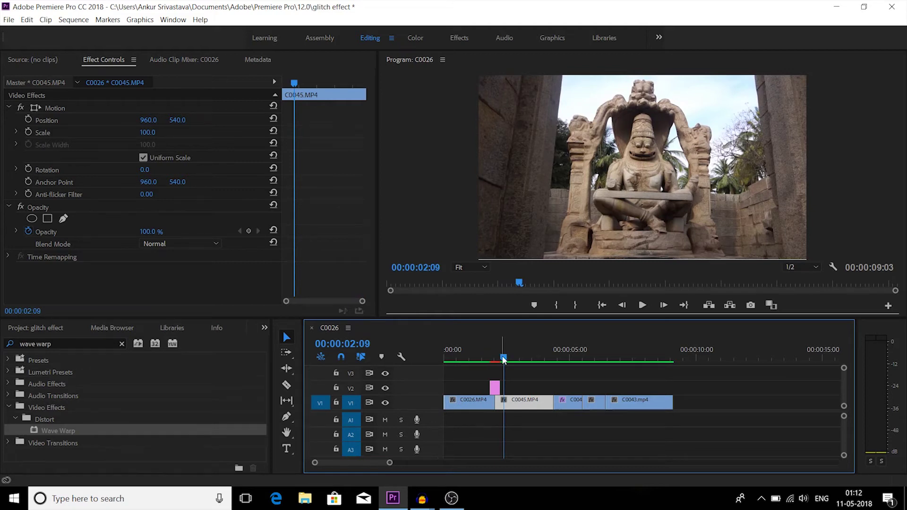
Replay the glitch and park the playhead on the glitch frame at 00:00:02:01.
drag(503, 358, 483, 358)
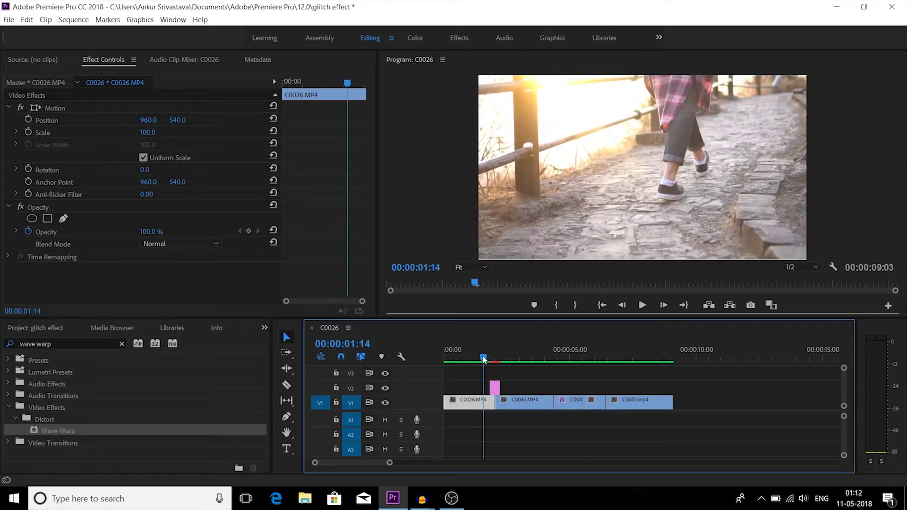
key(space)
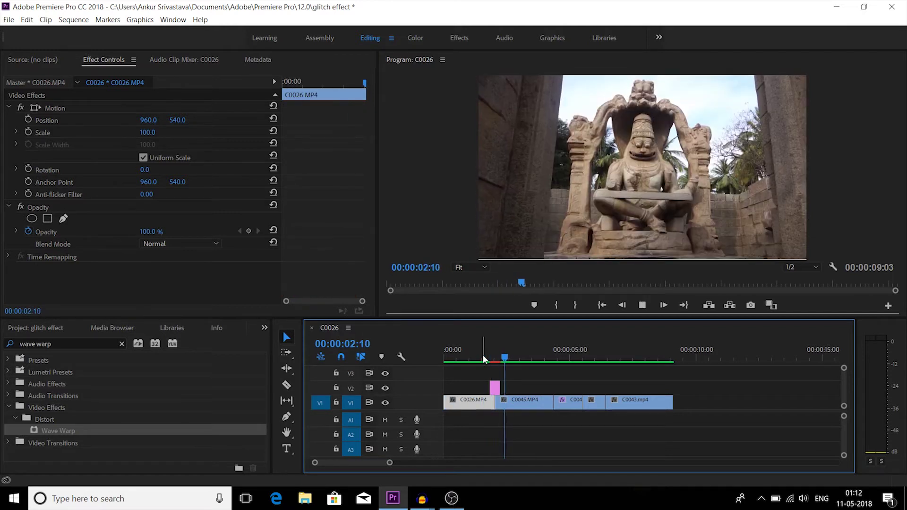
key(space)
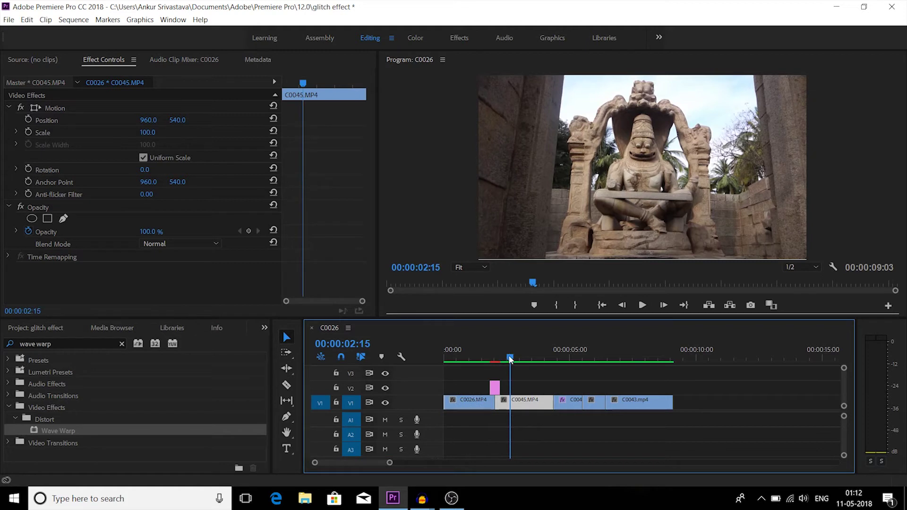
drag(510, 359, 483, 359)
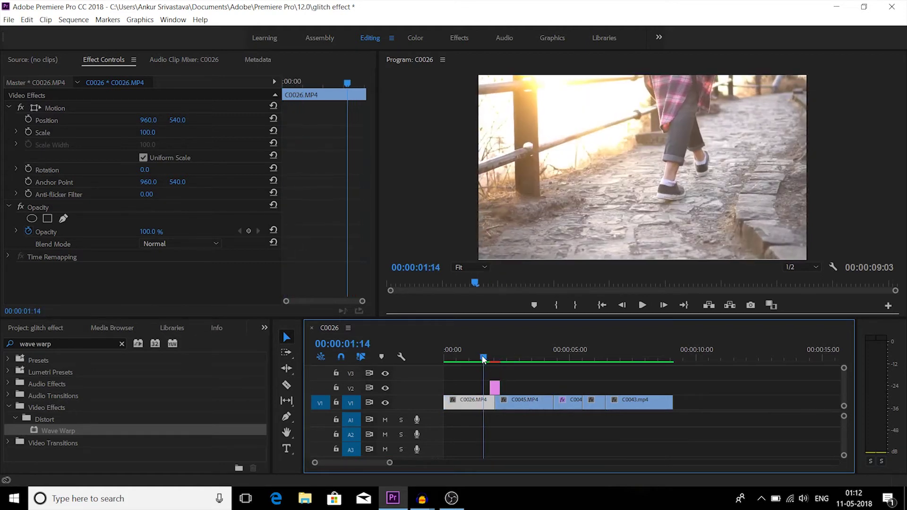
mouse_move(483, 359)
mouse_down()
mouse_move(515, 357)
mouse_move(501, 356)
mouse_up()
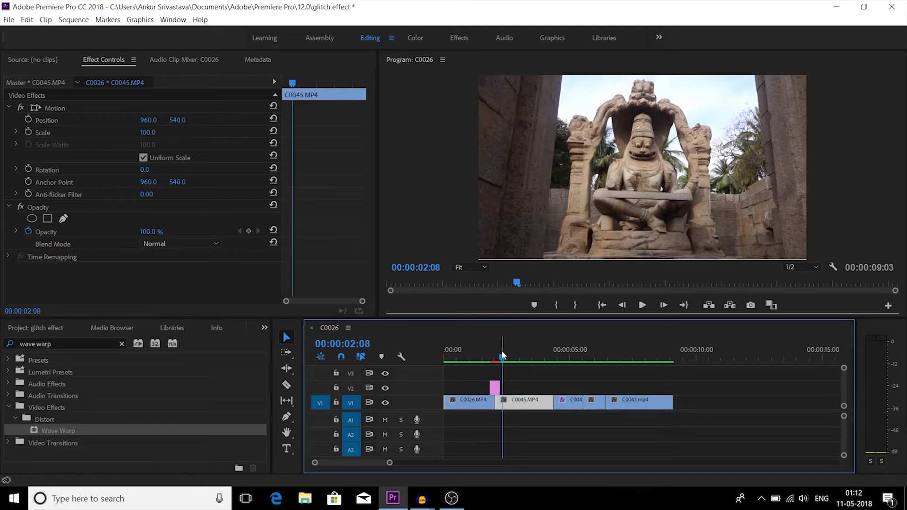
drag(502, 355, 495, 358)
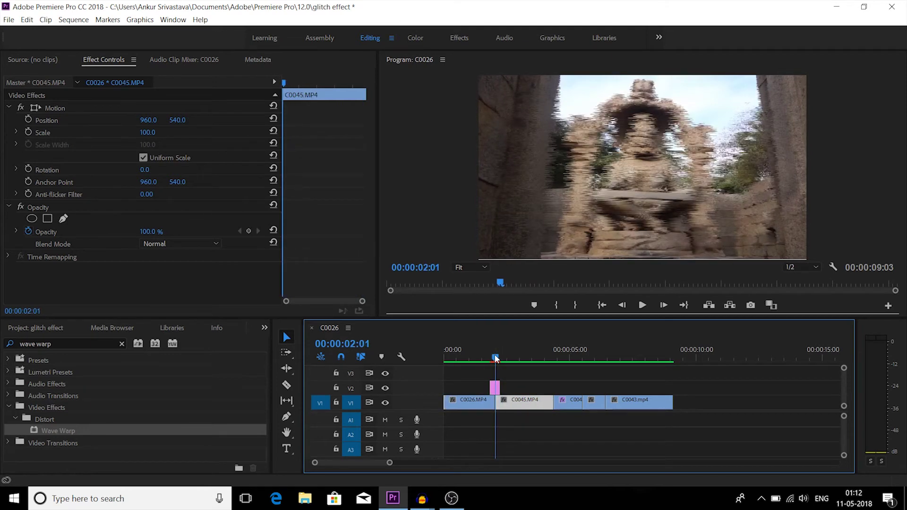
Search for 'echo', apply the Echo effect to the adjustment layer, and nudge its Decay.
click(494, 388)
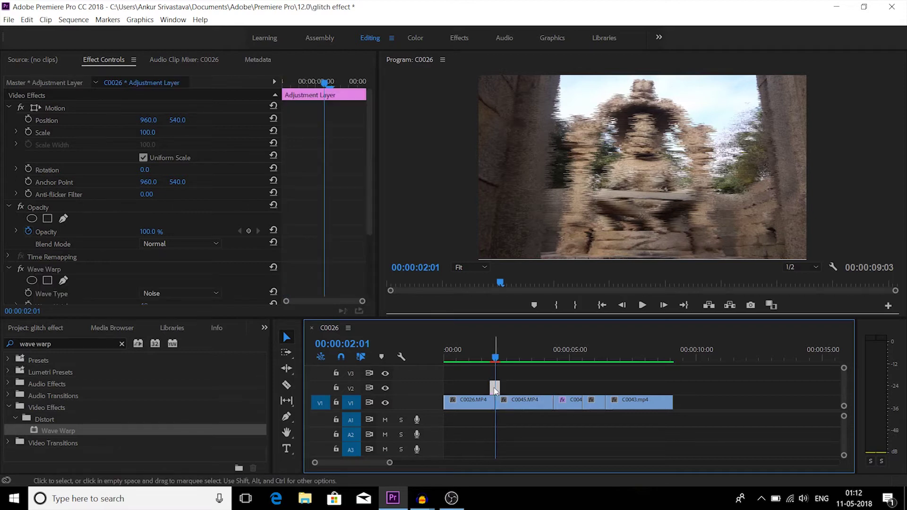
drag(390, 463, 343, 463)
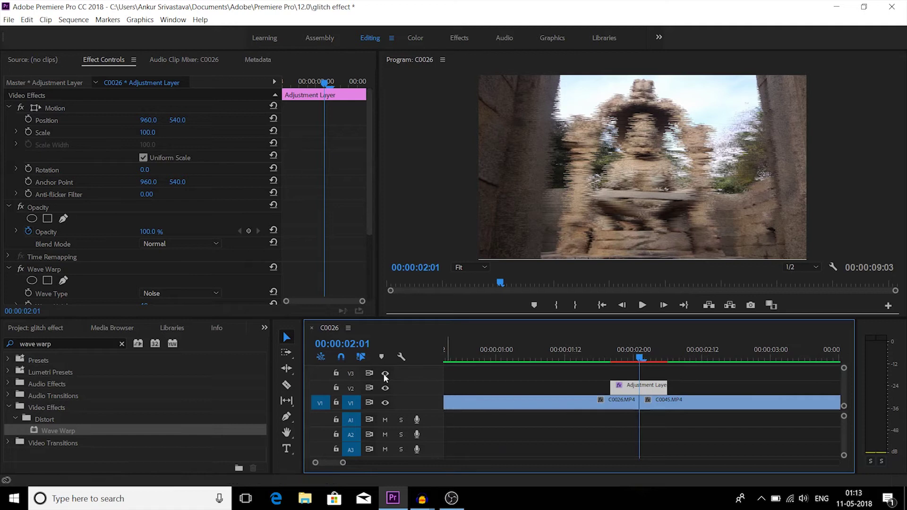
click(121, 345)
text(echo)
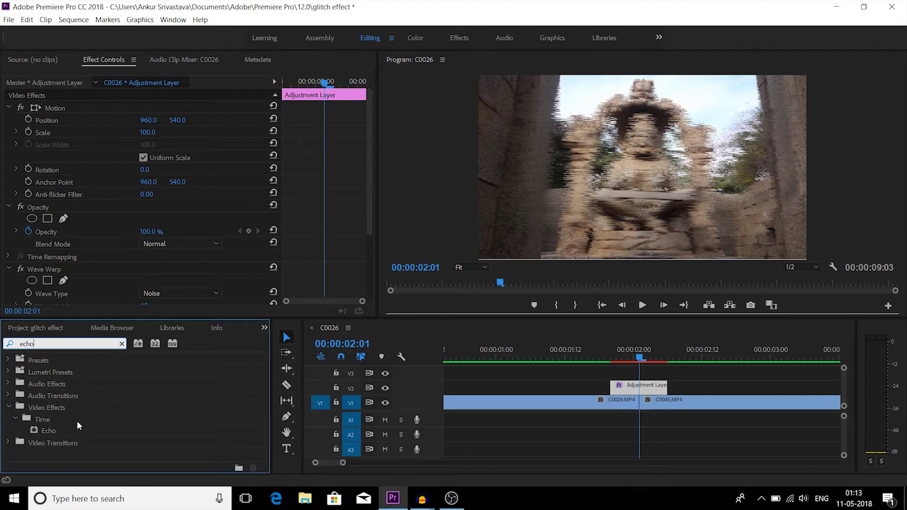
drag(49, 430, 615, 385)
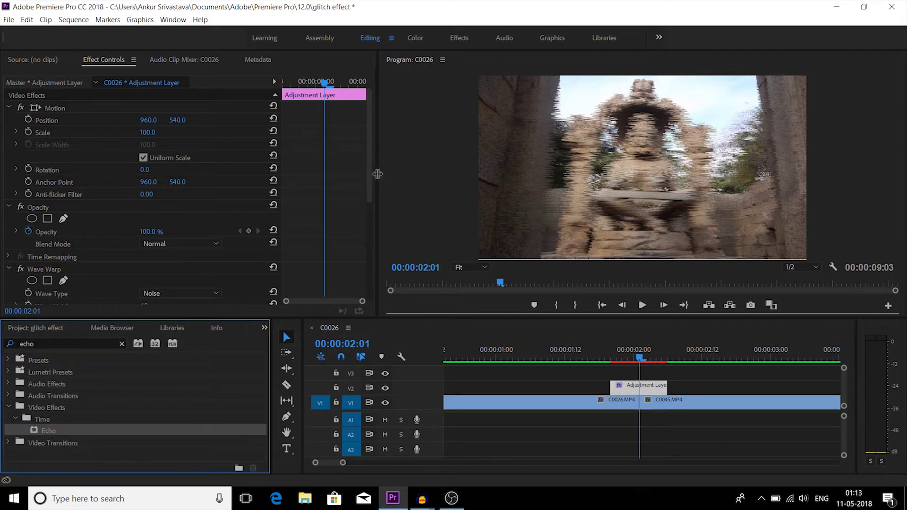
drag(367, 156, 370, 283)
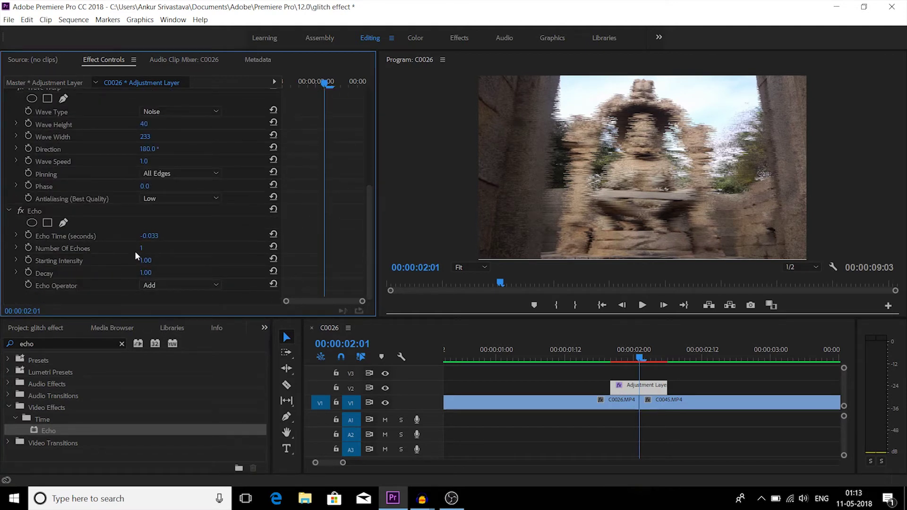
drag(145, 273, 146, 275)
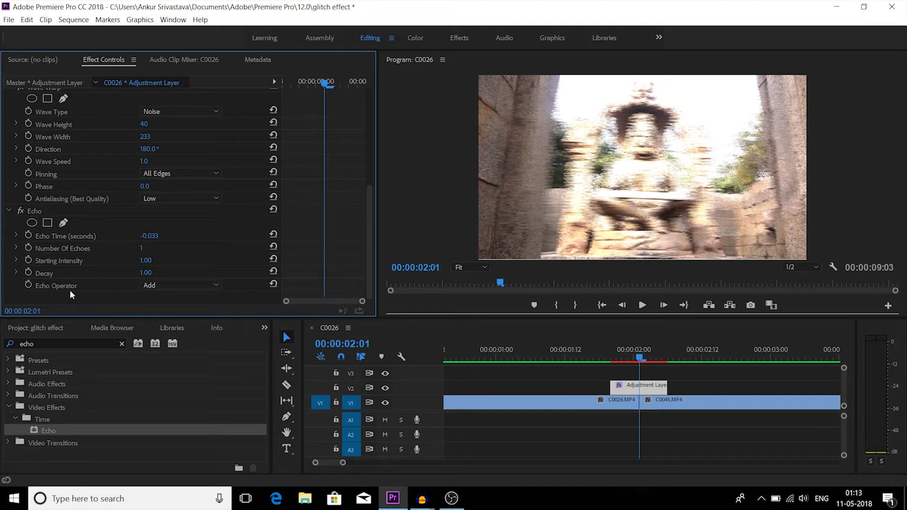
click(196, 286)
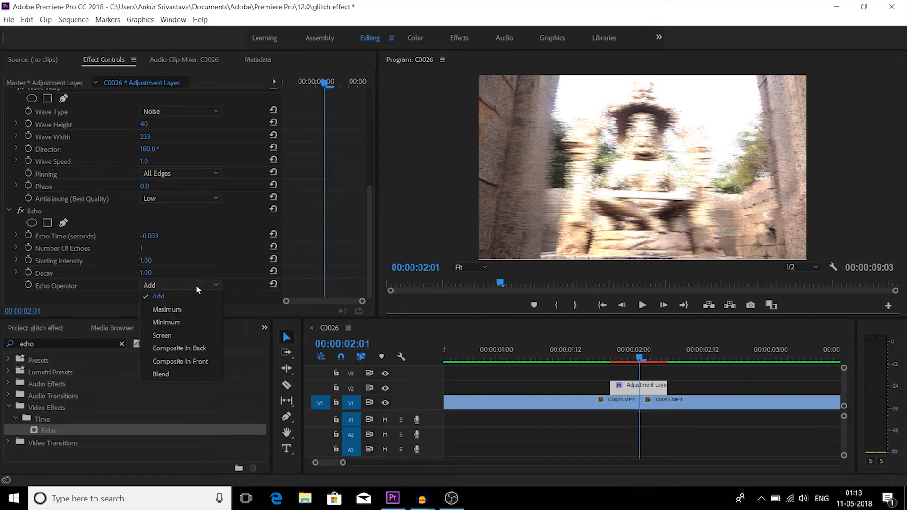
click(173, 335)
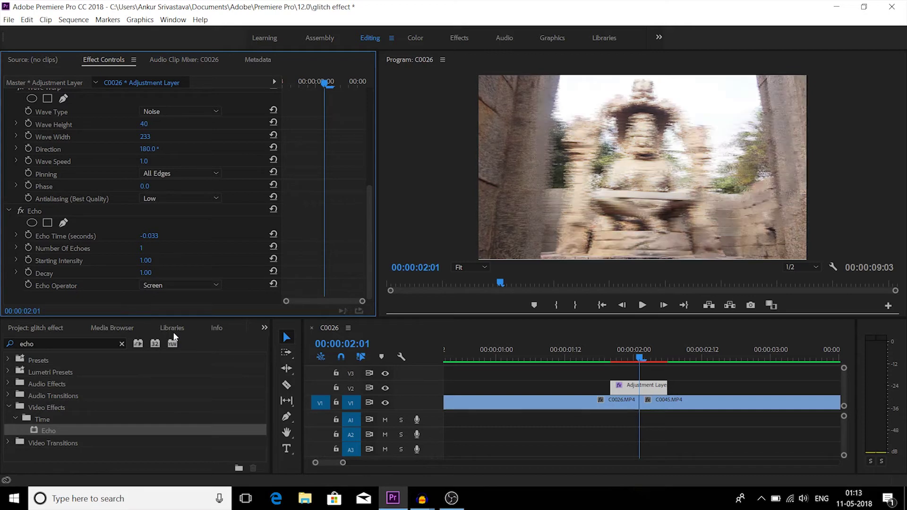
click(196, 285)
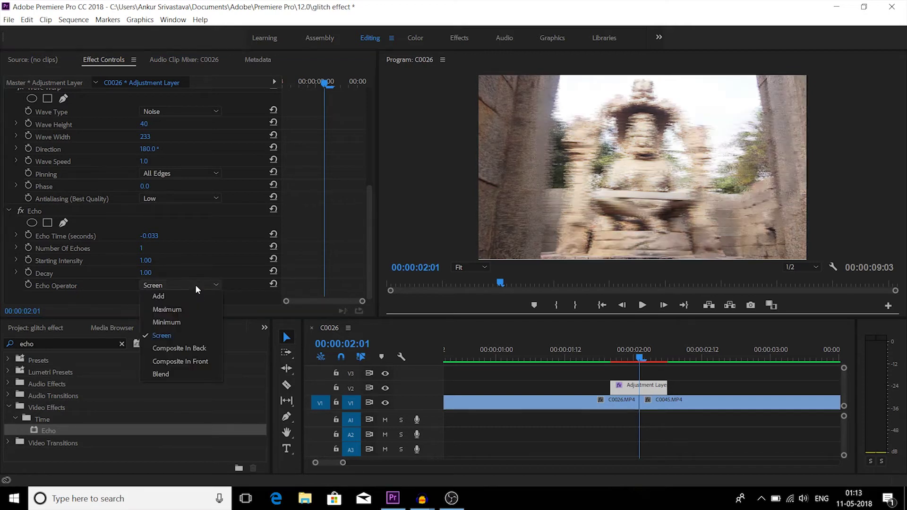
click(180, 321)
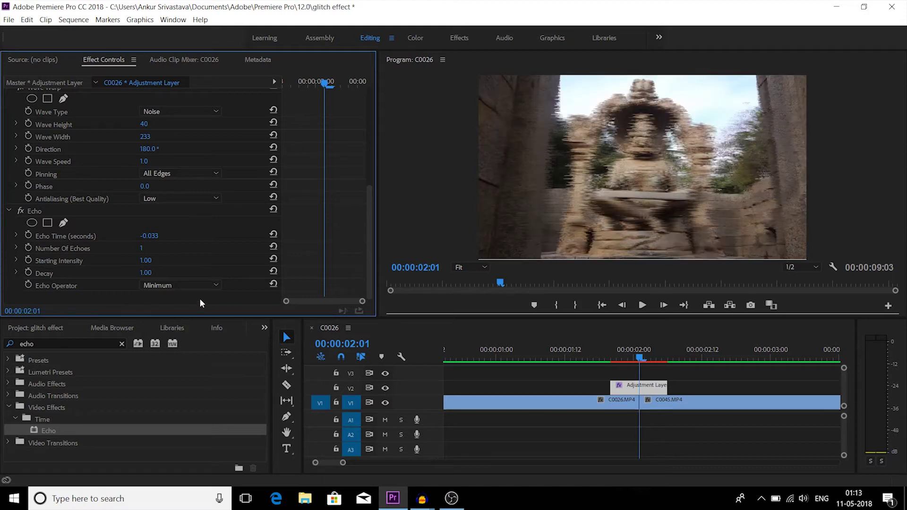
click(193, 283)
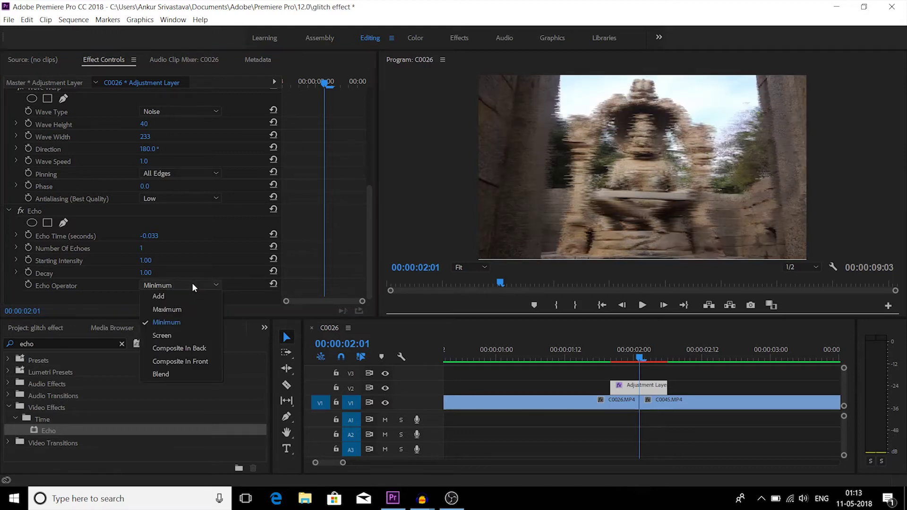
click(179, 298)
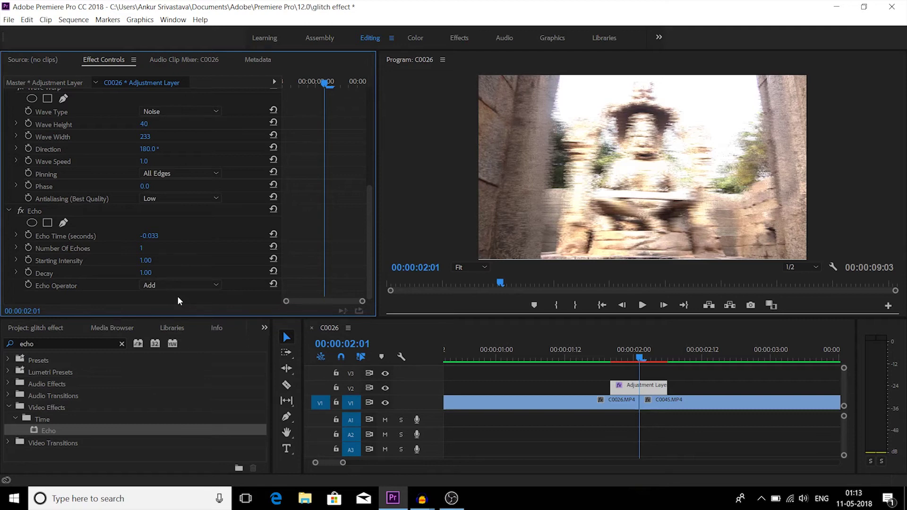
Set Echo Time to 2 and Number Of Echoes to 2.
click(155, 232)
text(2)
key(Return)
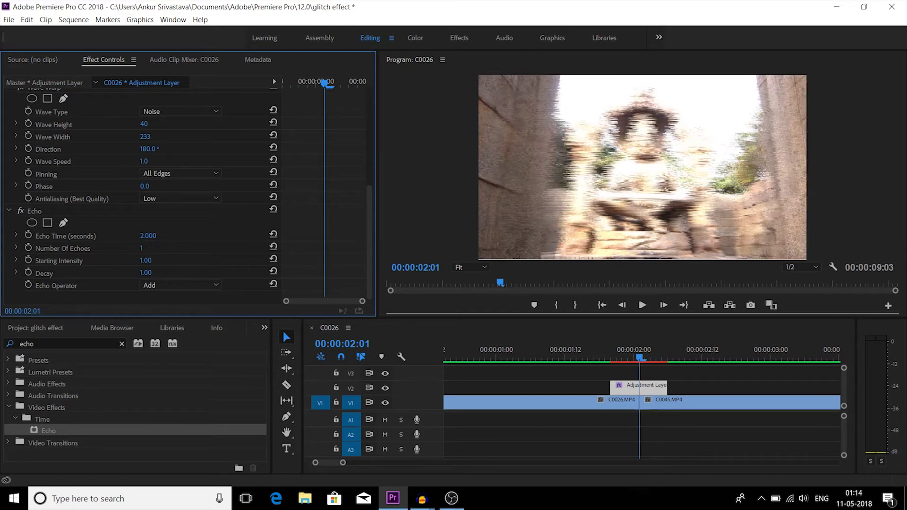
click(155, 245)
text(2)
key(Return)
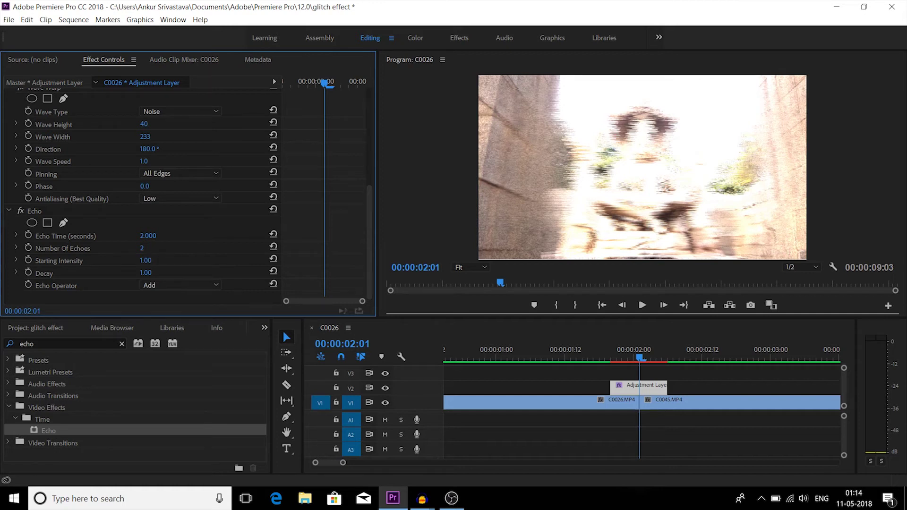
Test 4 echoes, return to 2, and set Echo Decay to 0.60.
click(155, 245)
text(4)
key(Return)
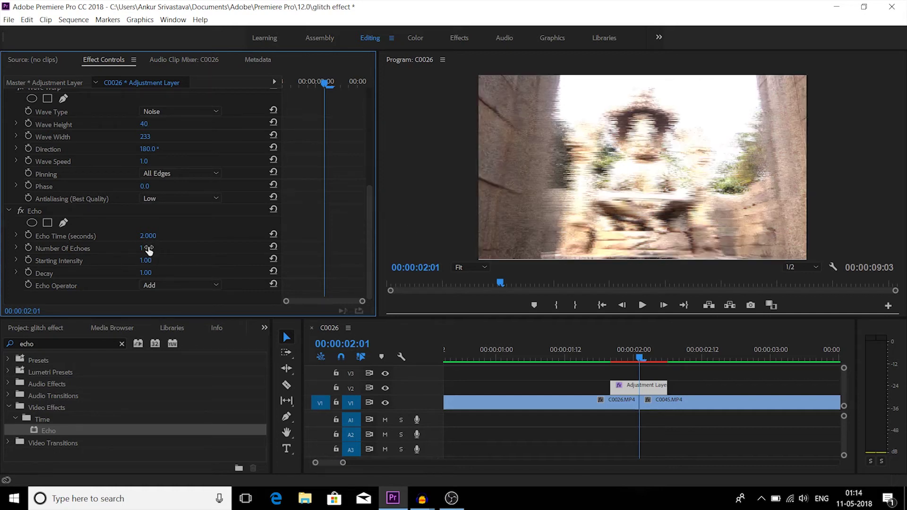
click(143, 249)
text(2)
key(Return)
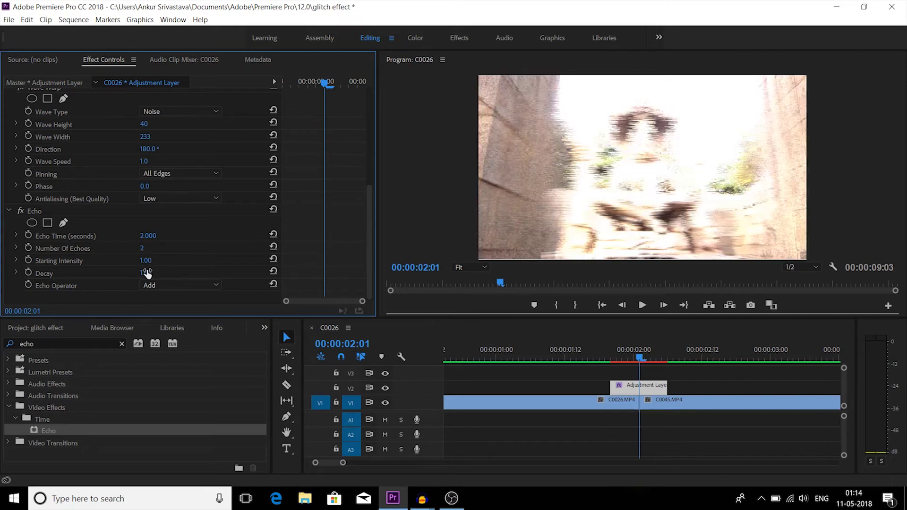
click(147, 273)
text(.60)
key(Return)
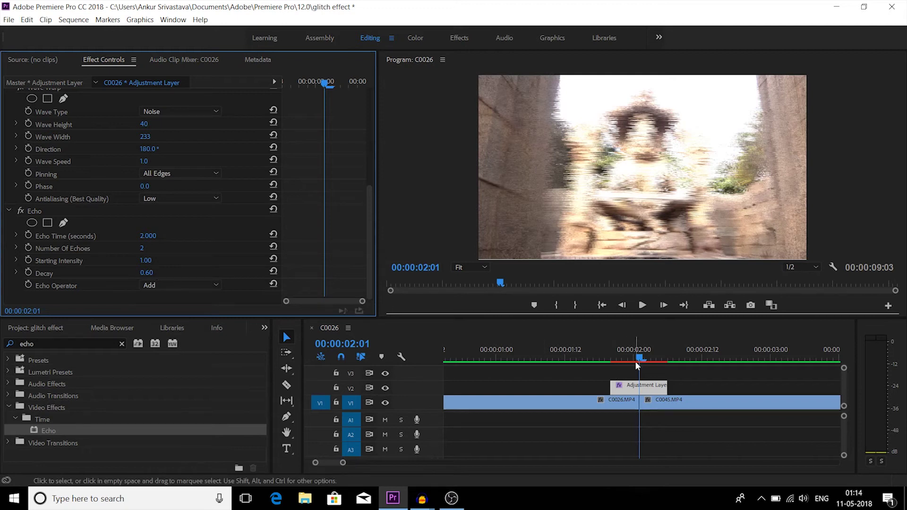
Zoom the timeline out and play across the C0026/C0045 cut to preview the glitch.
drag(639, 357, 597, 359)
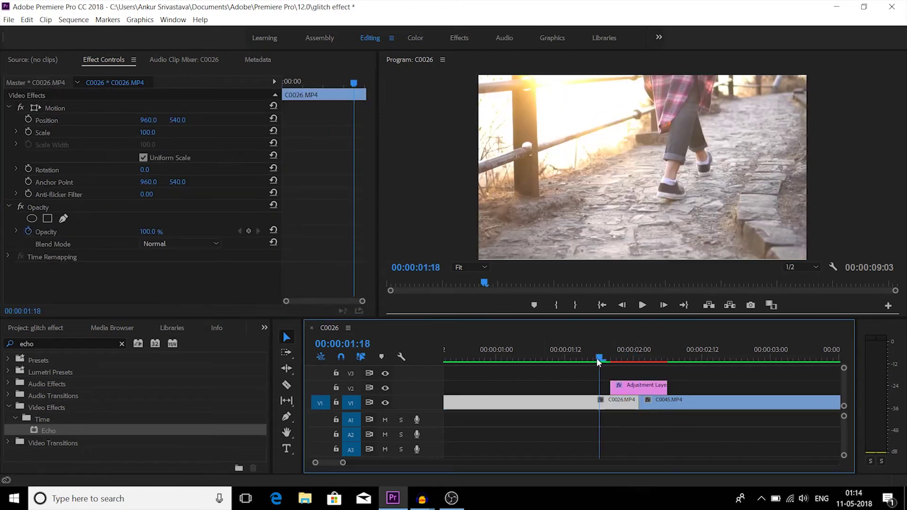
drag(343, 463, 379, 463)
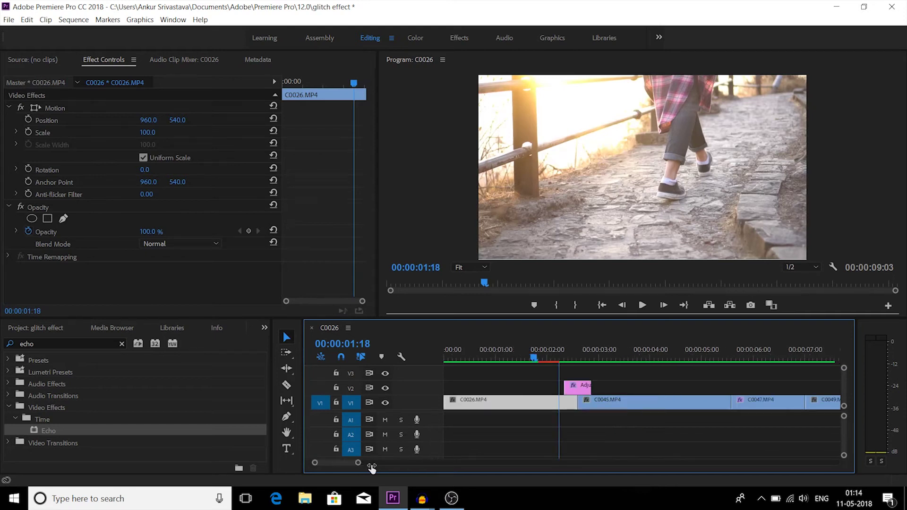
key(space)
key(space)
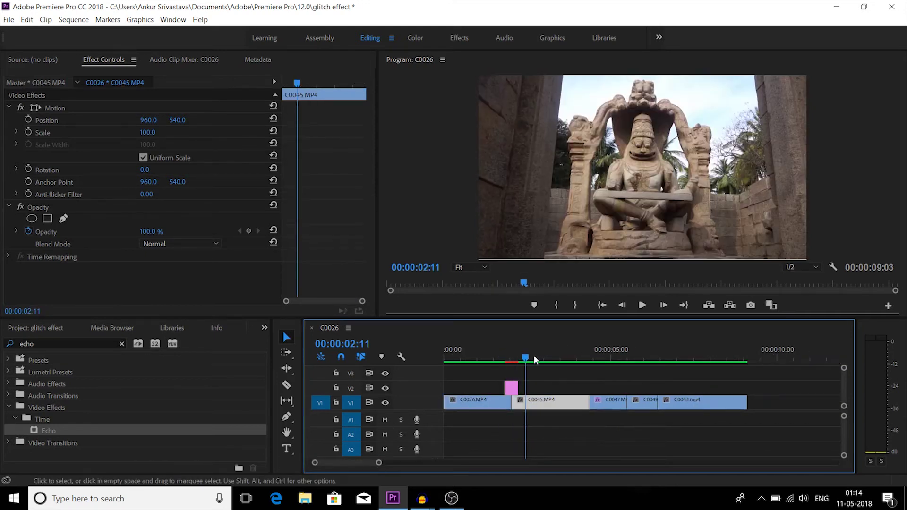
drag(525, 357, 515, 361)
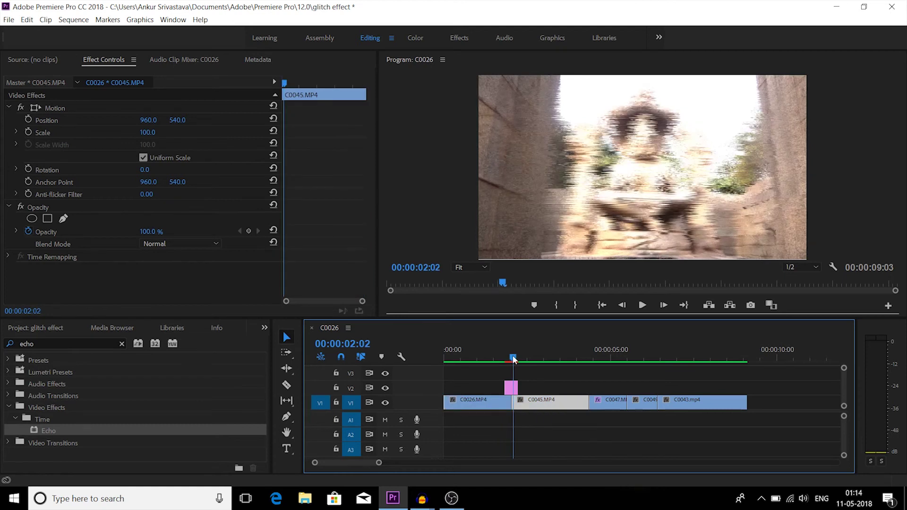
Raise the adjustment layer's Echo decay to 0.80 and play through the transition.
click(510, 387)
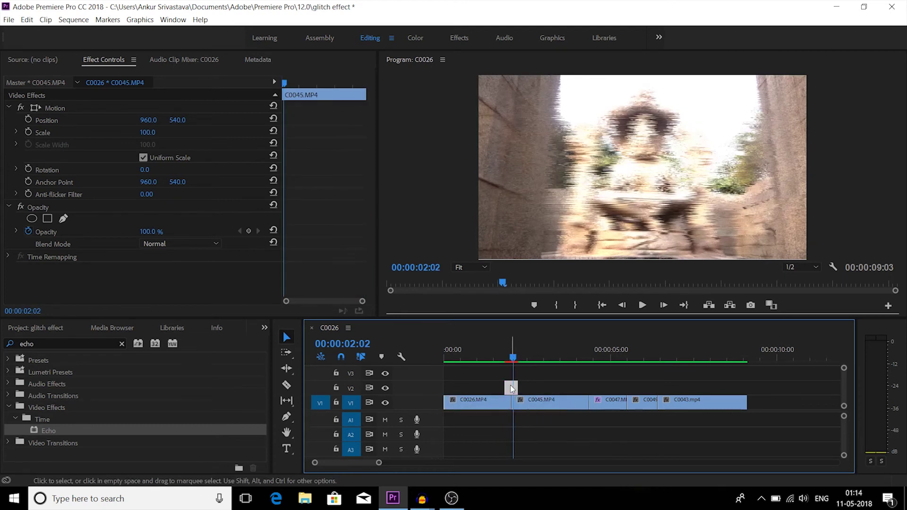
drag(370, 175, 370, 265)
click(152, 273)
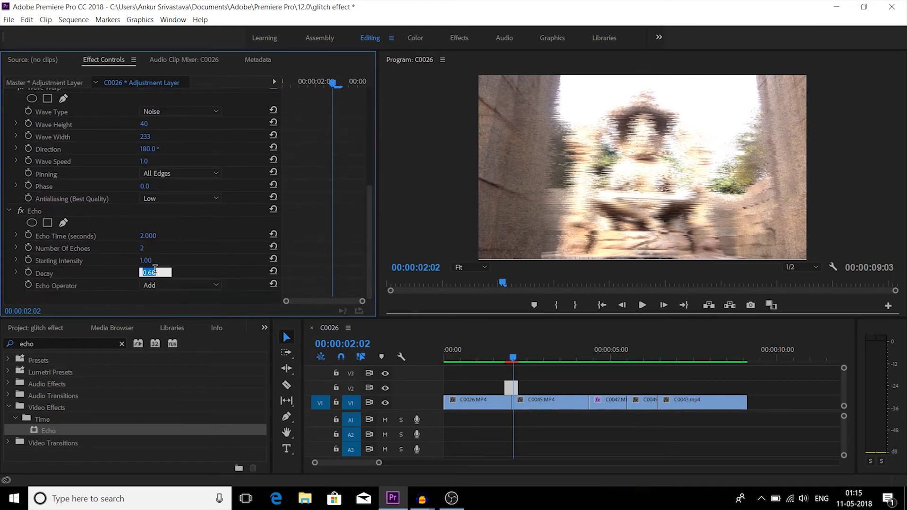
text(0.8)
key(Return)
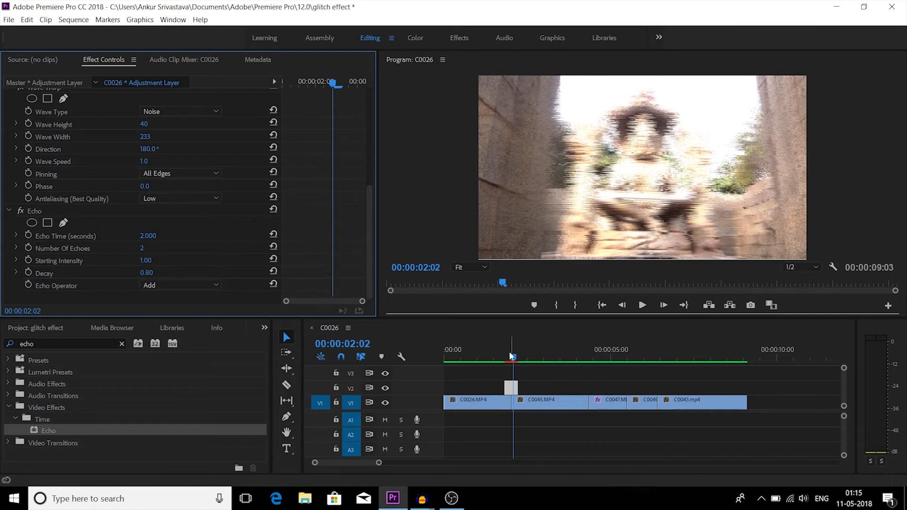
drag(512, 358, 496, 357)
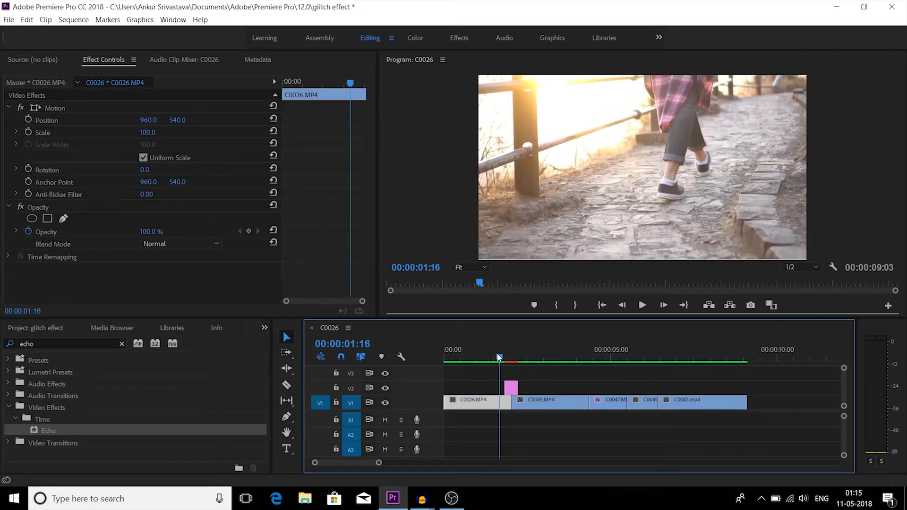
key(space)
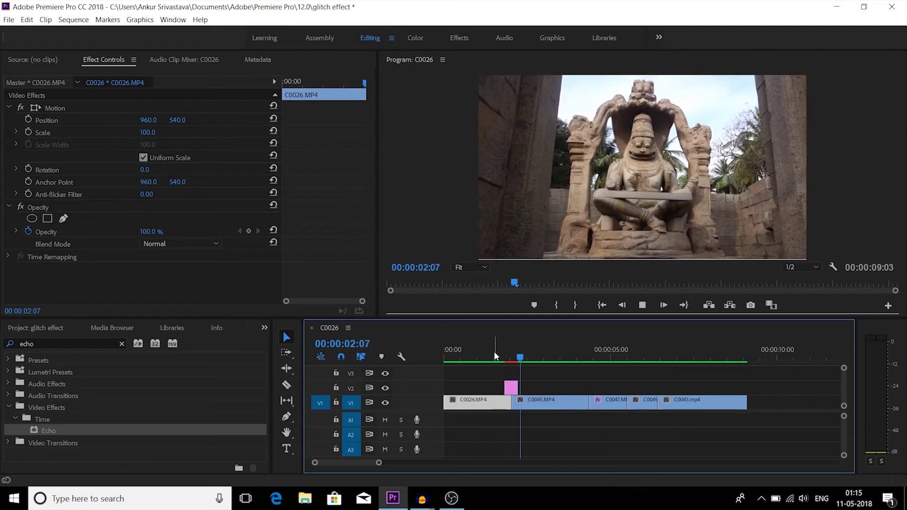
key(space)
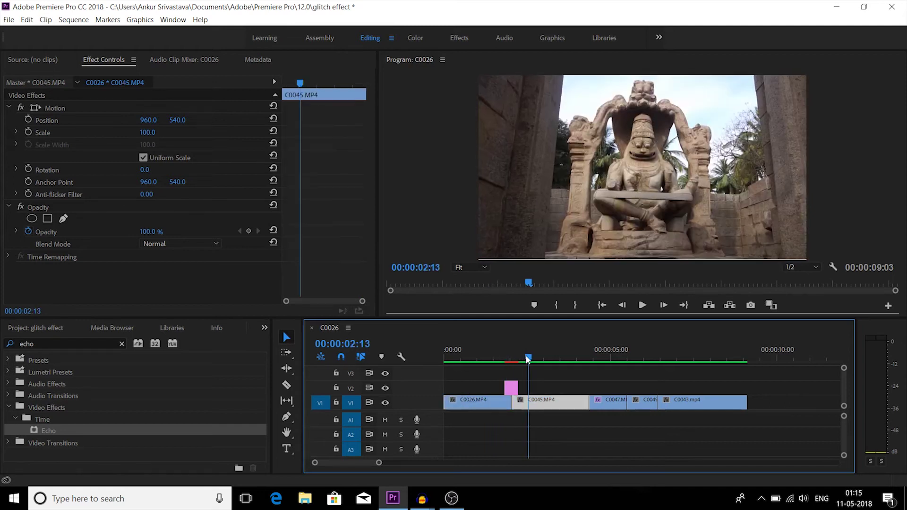
Set the adjustment layer's Echo decay back to 0.60.
mouse_move(523, 353)
mouse_down()
mouse_move(505, 353)
mouse_move(512, 358)
mouse_up()
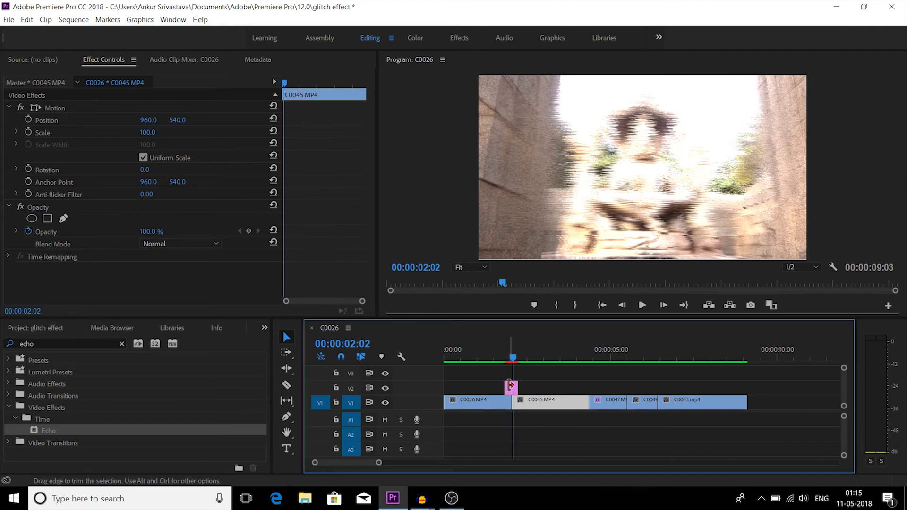
click(508, 390)
click(512, 388)
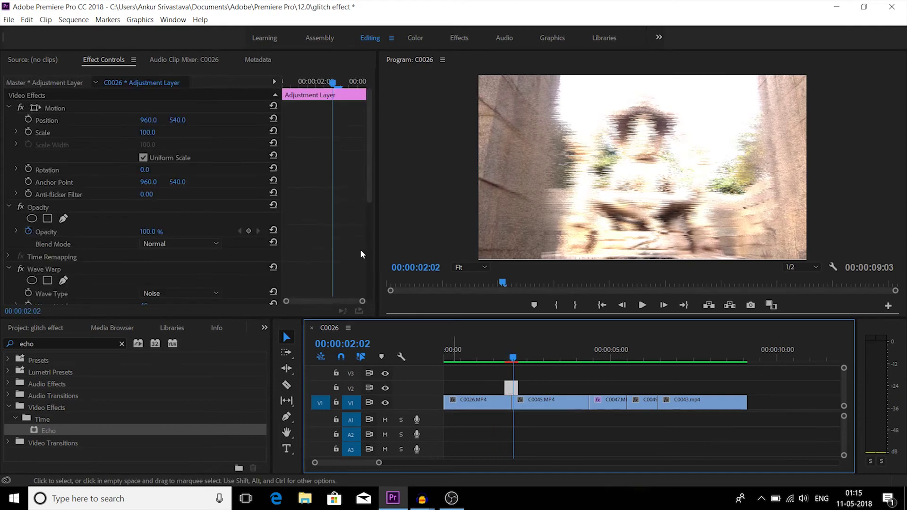
drag(367, 177, 371, 256)
scroll(371, 258, down, 1)
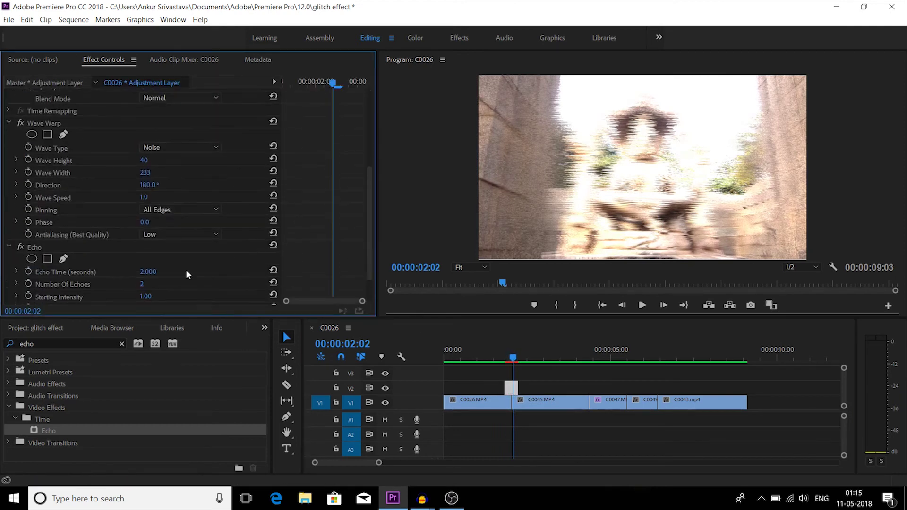
scroll(372, 248, down, 1)
scroll(372, 248, down, 2)
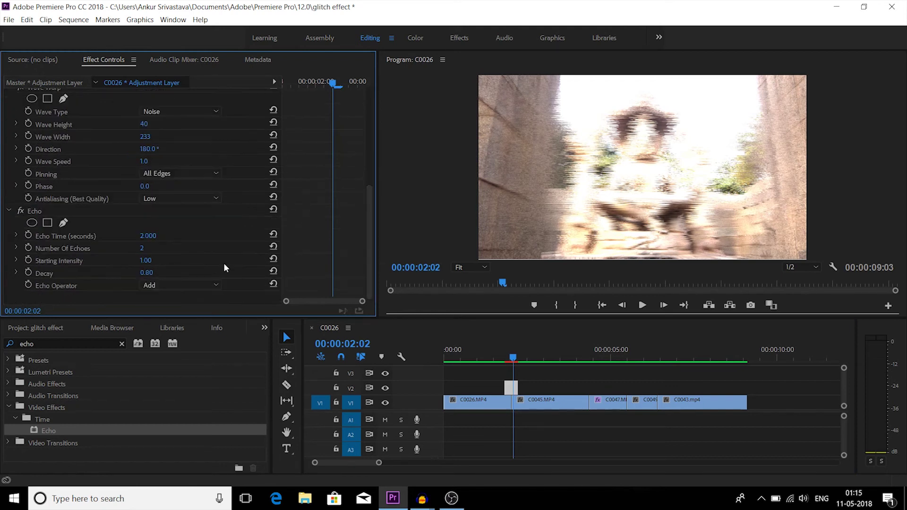
click(149, 272)
text(.)
text(60)
key(Return)
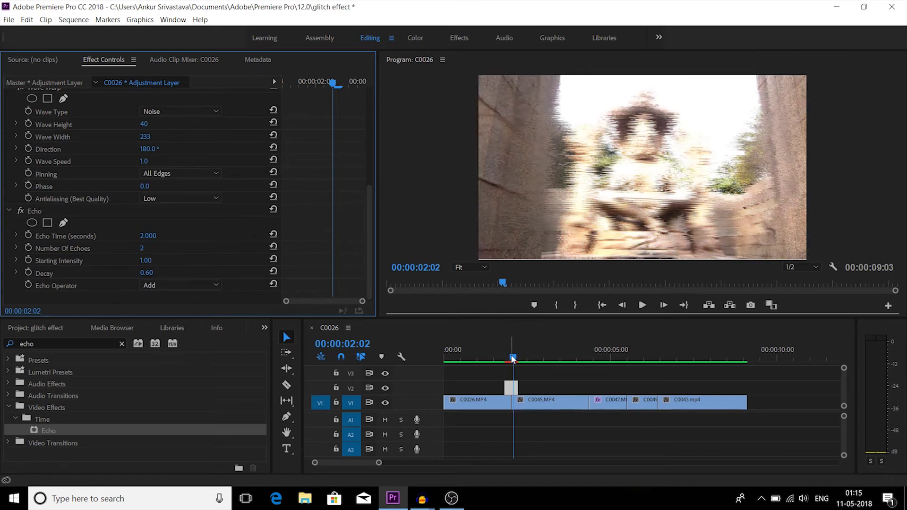
Replay the glitch transition with decay 0.60, ending with the playhead on the cut.
drag(522, 354, 495, 357)
key(space)
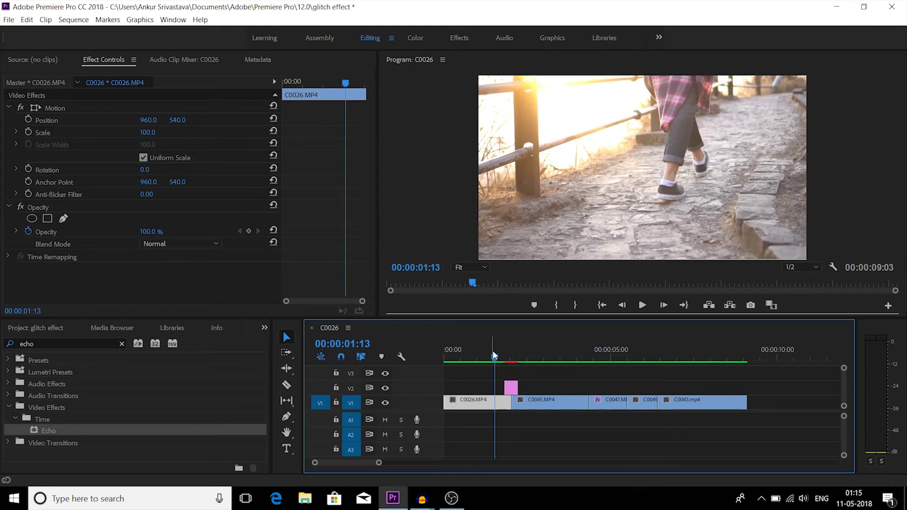
key(space)
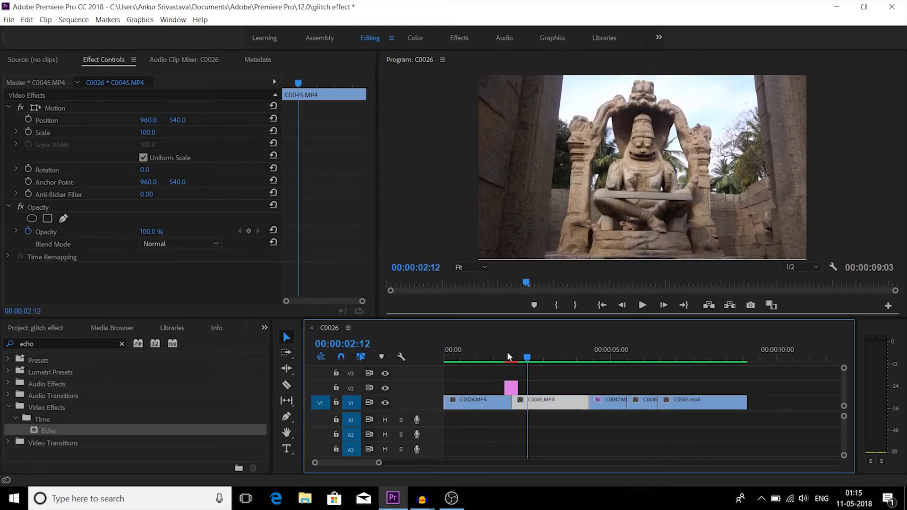
drag(528, 360, 510, 361)
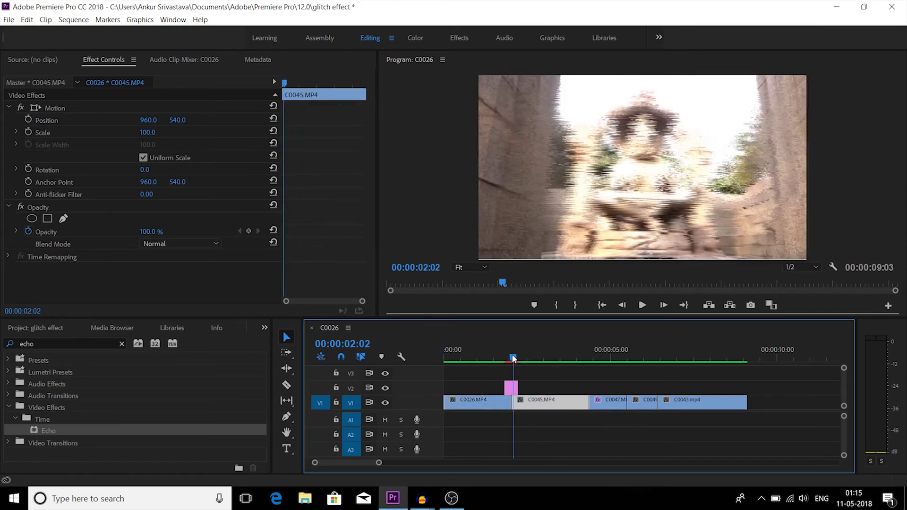
Set Echo's Number Of Echoes to 1 on the adjustment layer and preview the cut.
click(511, 387)
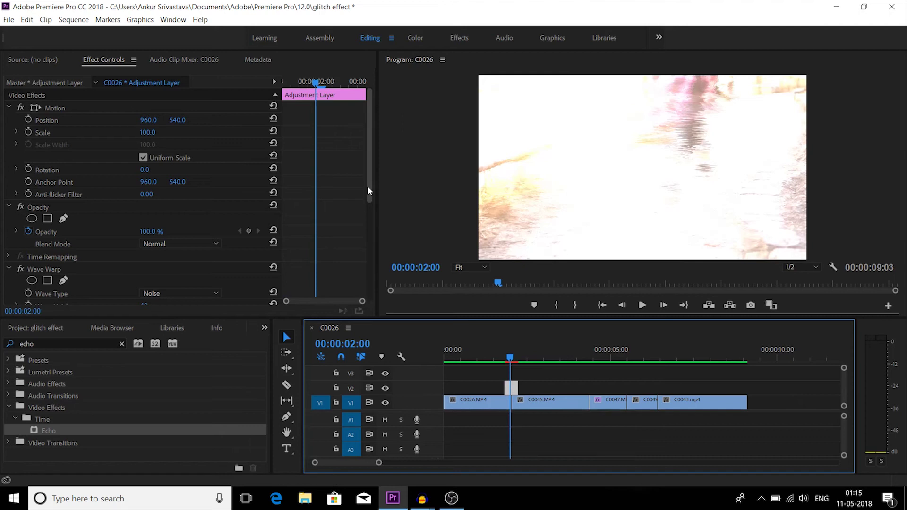
drag(367, 186, 364, 281)
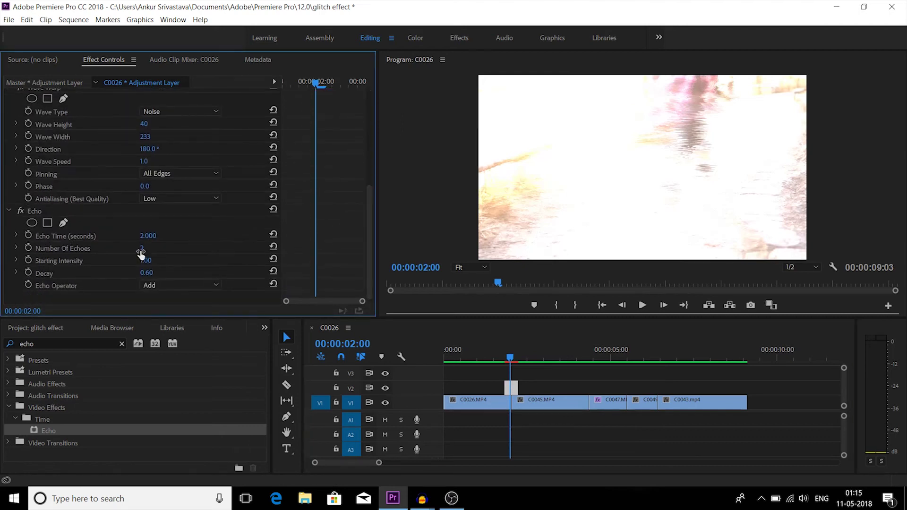
click(142, 248)
text(1)
key(Return)
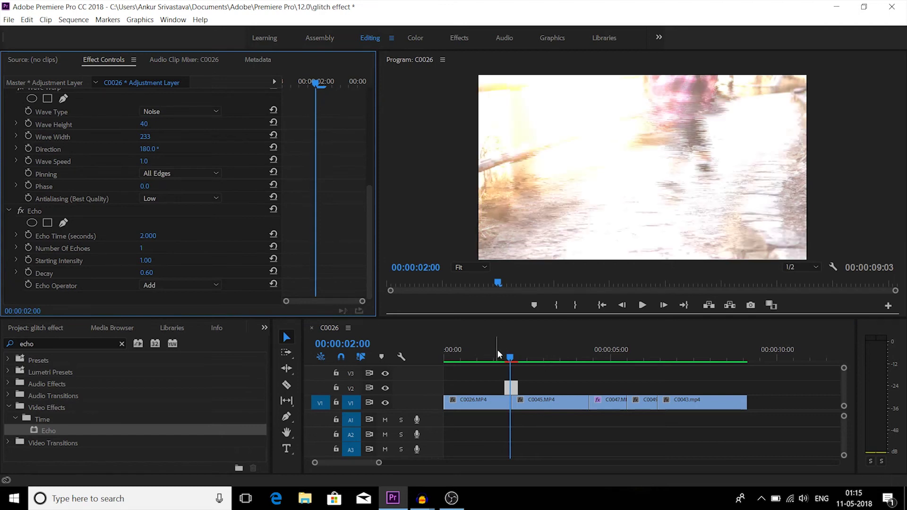
drag(509, 355, 487, 357)
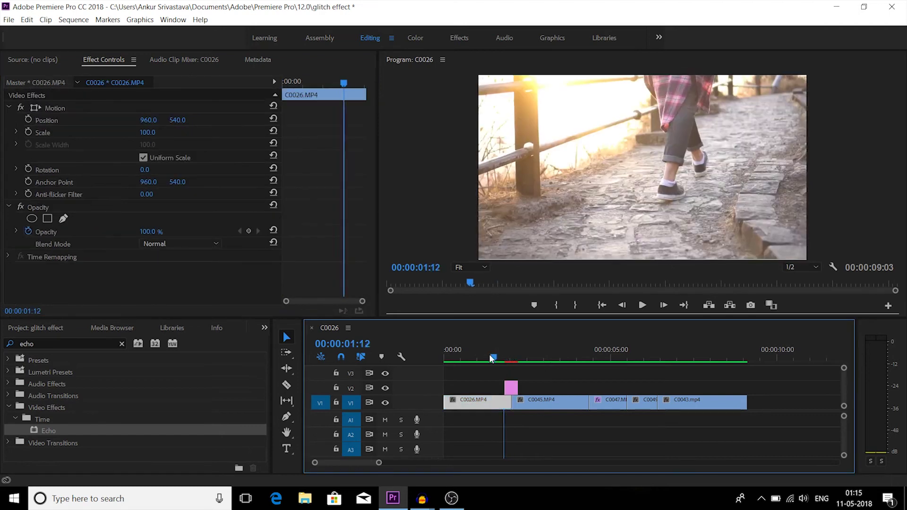
key(space)
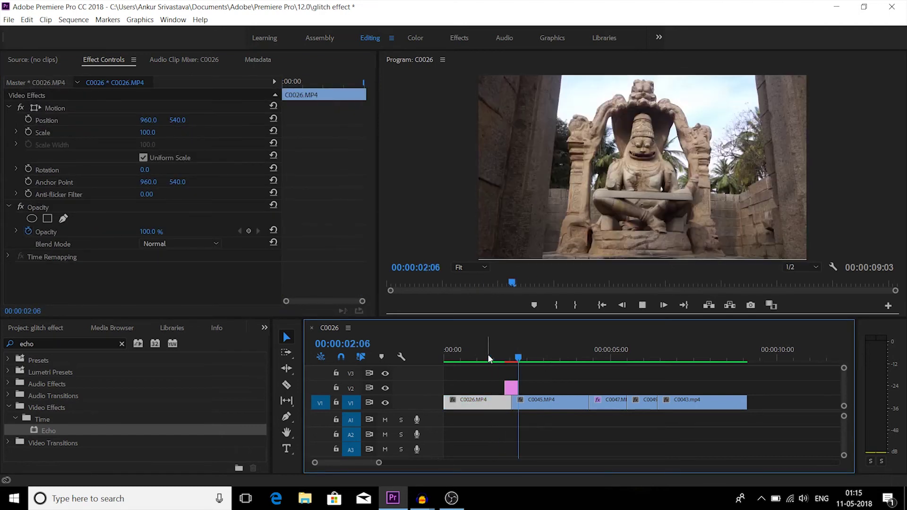
key(space)
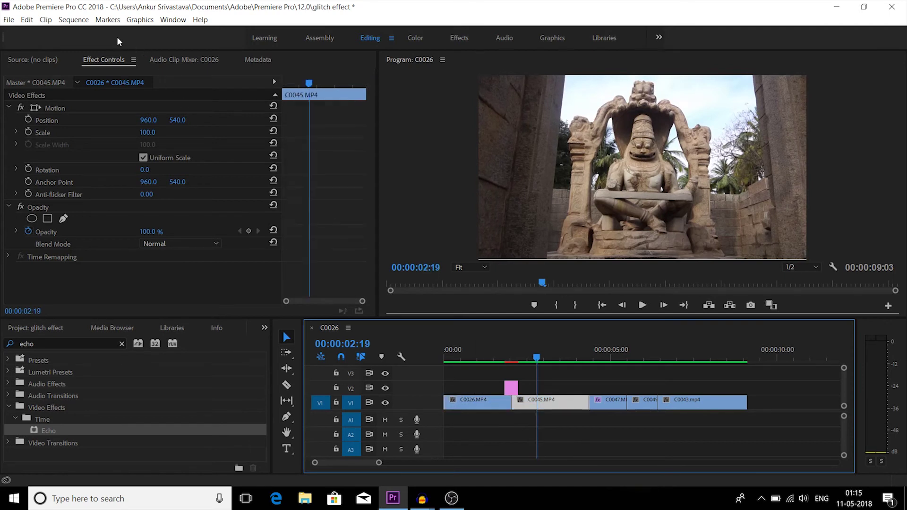
Render the sequence In to Out, then replay the rendered glitch transition.
click(83, 22)
click(98, 58)
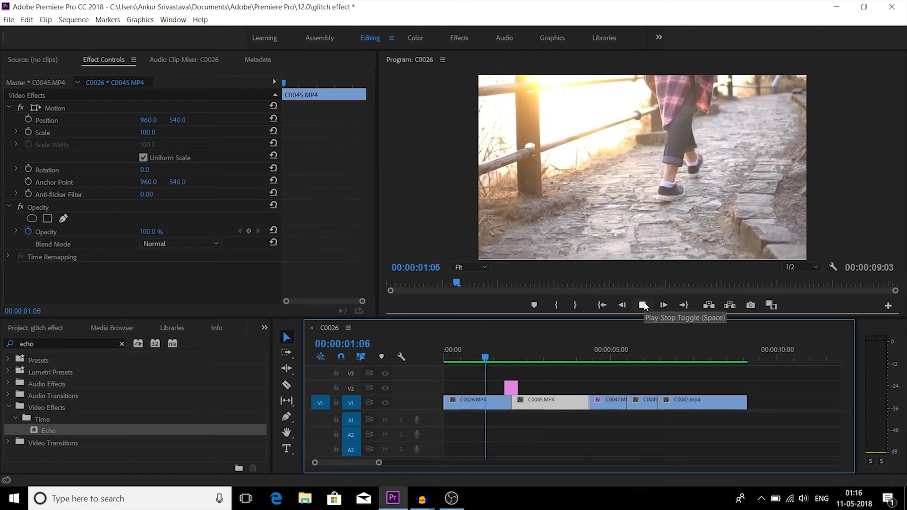
click(643, 306)
drag(483, 358, 481, 359)
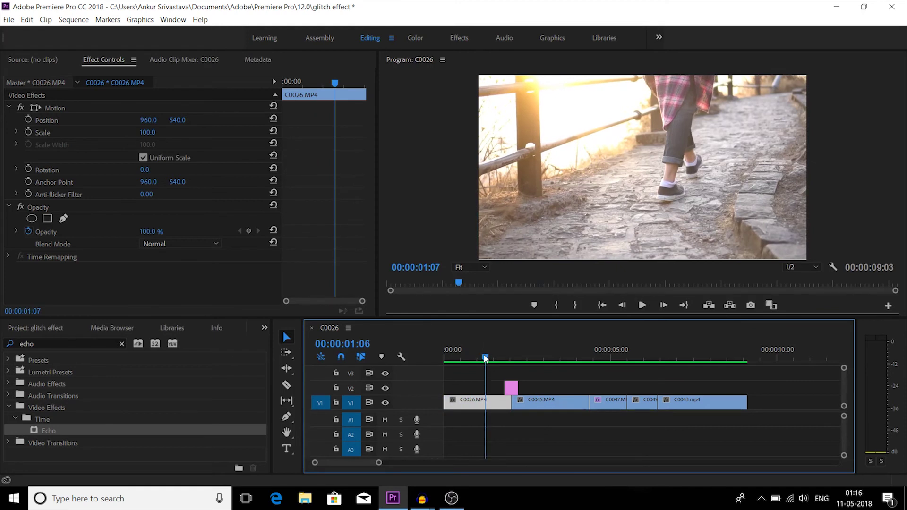
key(space)
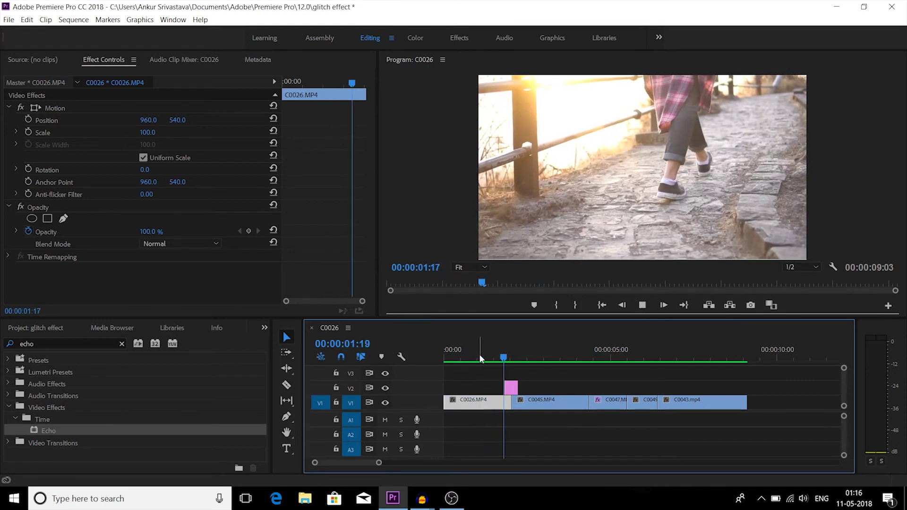
key(space)
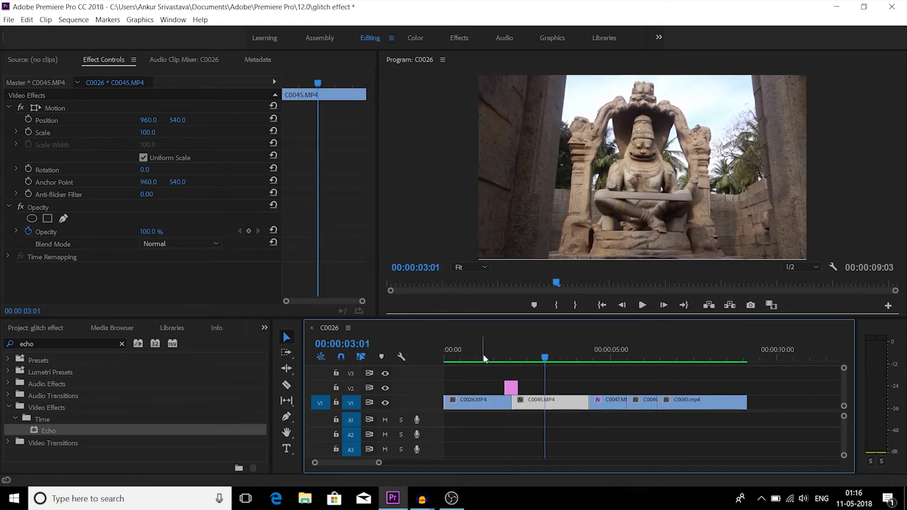
mouse_move(546, 358)
mouse_down()
mouse_move(498, 360)
mouse_move(533, 358)
mouse_up()
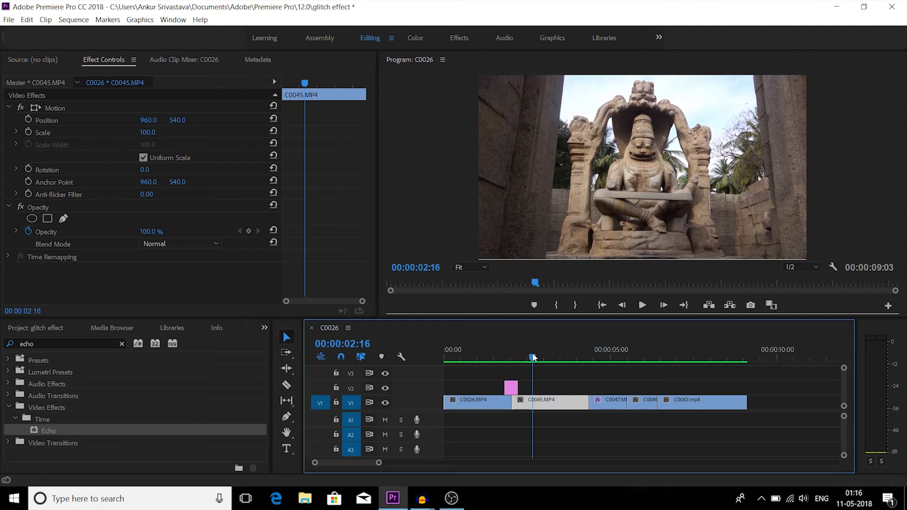
drag(533, 357, 511, 356)
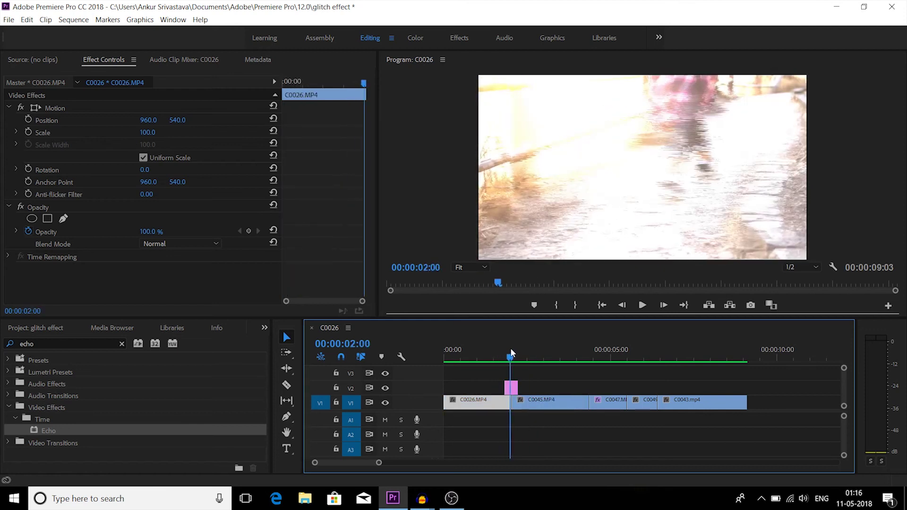
In the Color workspace, give the adjustment layer a Lumetri Tint of 25.7.
click(512, 388)
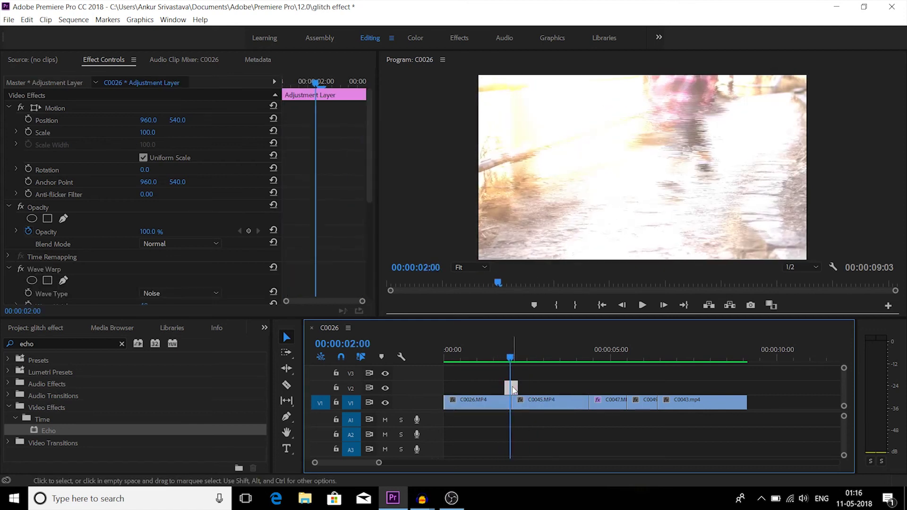
click(414, 41)
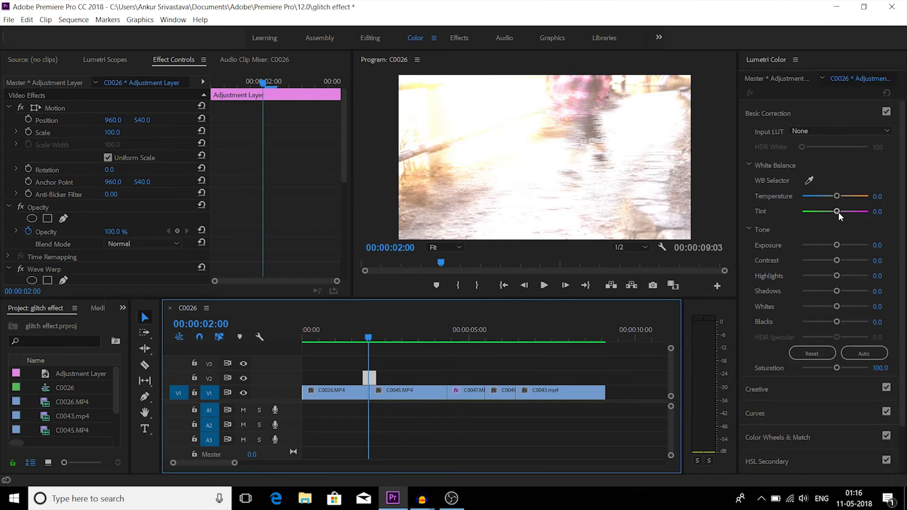
drag(838, 212, 844, 214)
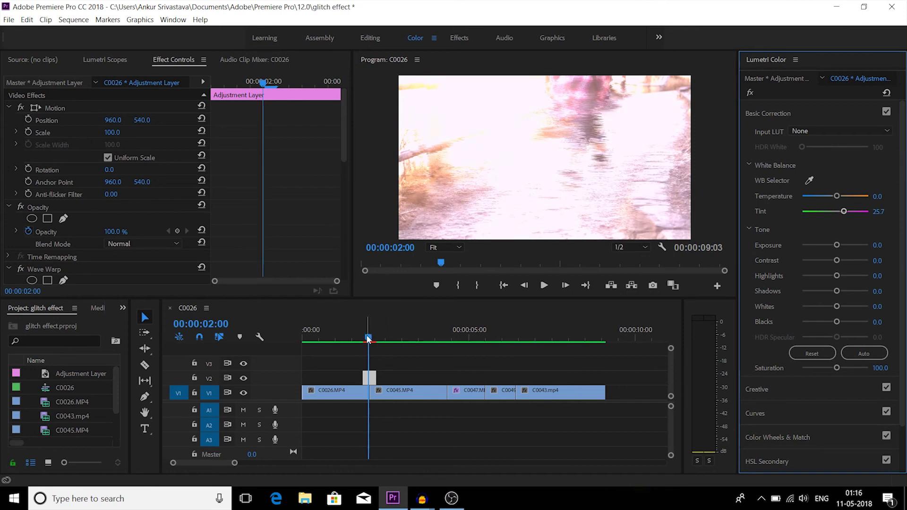
mouse_move(368, 338)
mouse_down()
mouse_move(357, 338)
mouse_move(372, 337)
mouse_up()
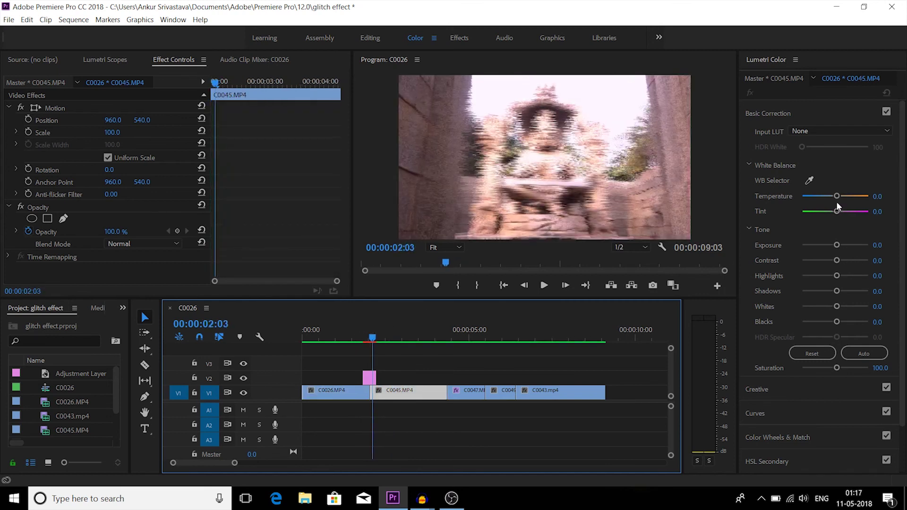
Reset C0045's Lumetri temperature to 0.0 and put the playhead at the cut.
drag(837, 196, 844, 201)
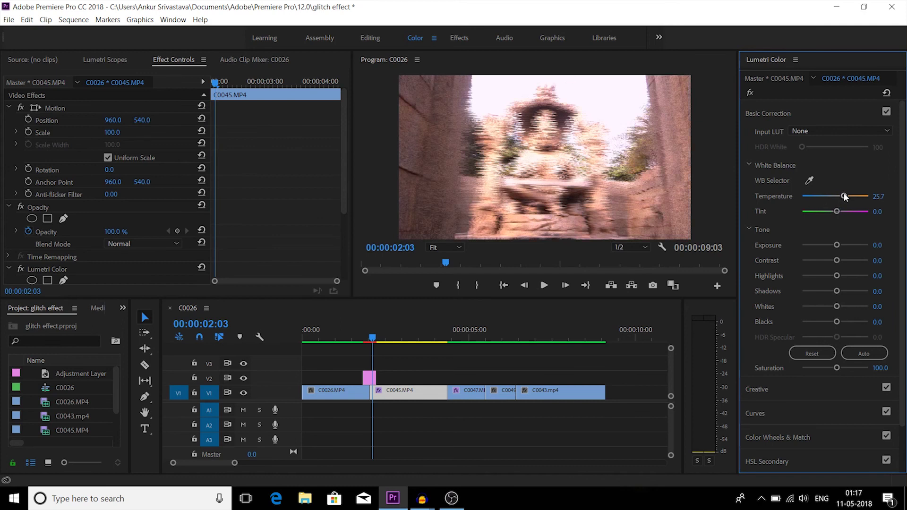
double_click(844, 196)
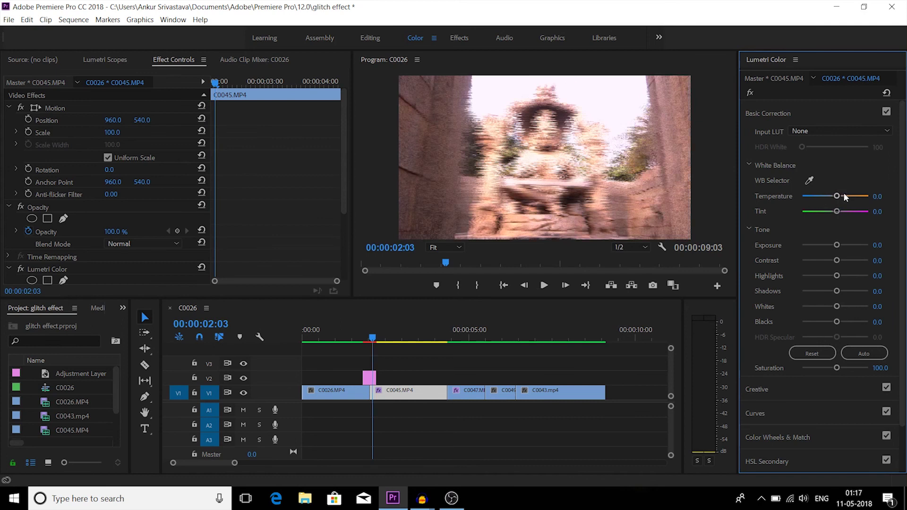
click(369, 336)
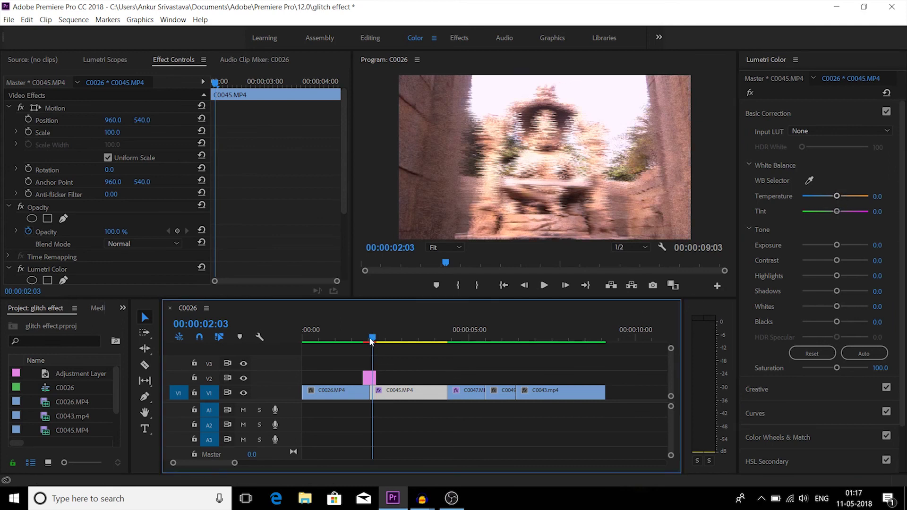
Drag the glitch adjustment layer later on V2 and preview it over C0045.
click(371, 381)
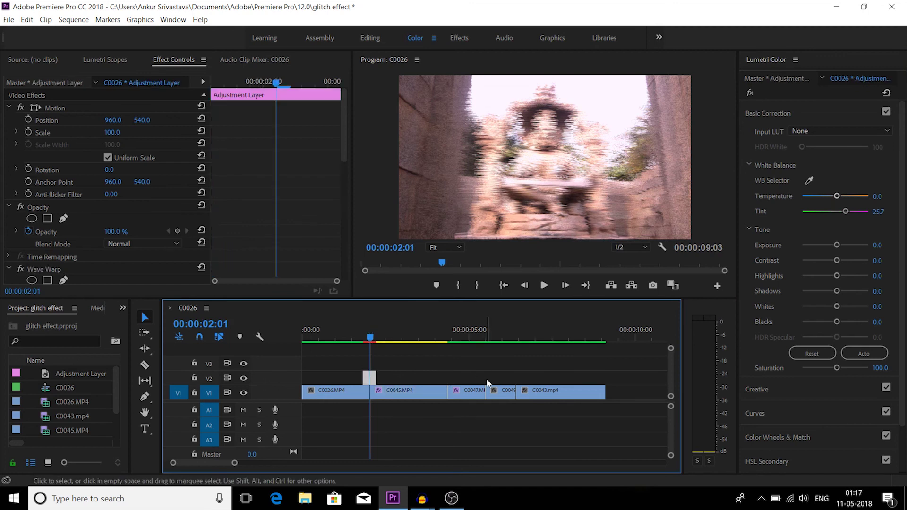
click(370, 377)
drag(370, 379, 406, 378)
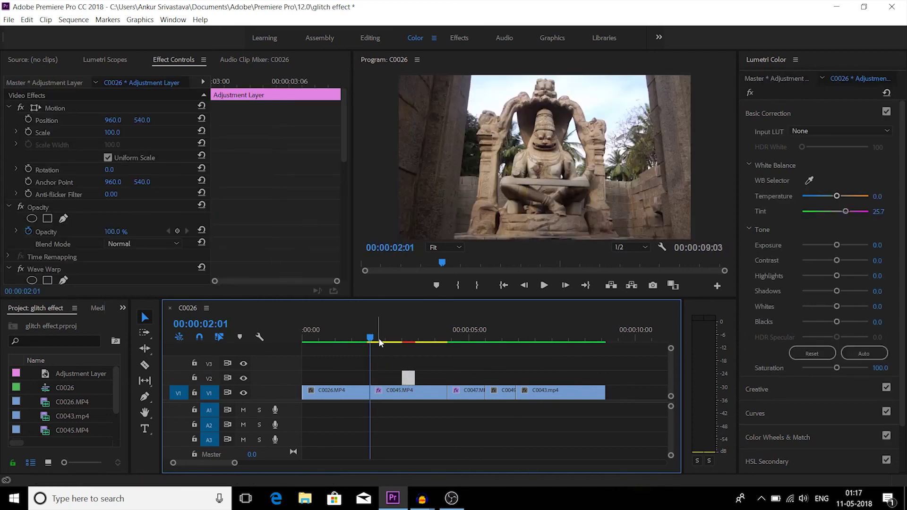
click(364, 335)
click(363, 336)
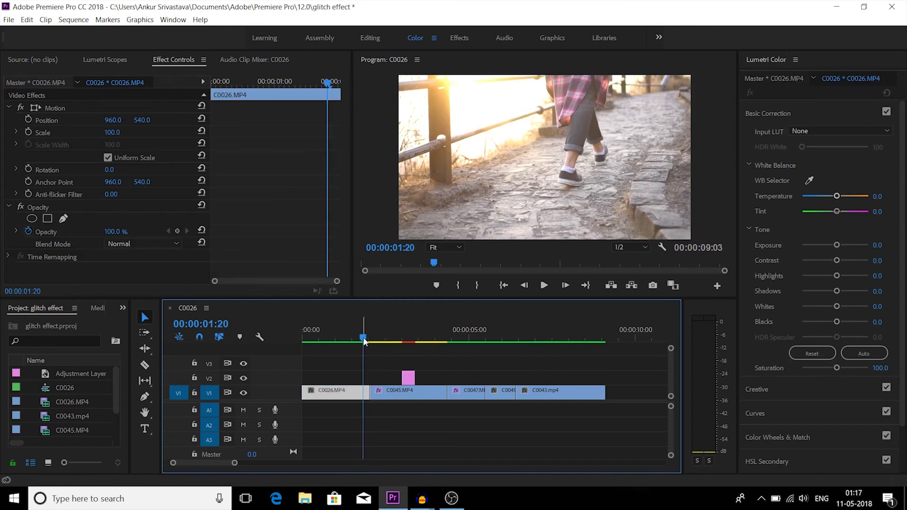
drag(363, 339, 398, 340)
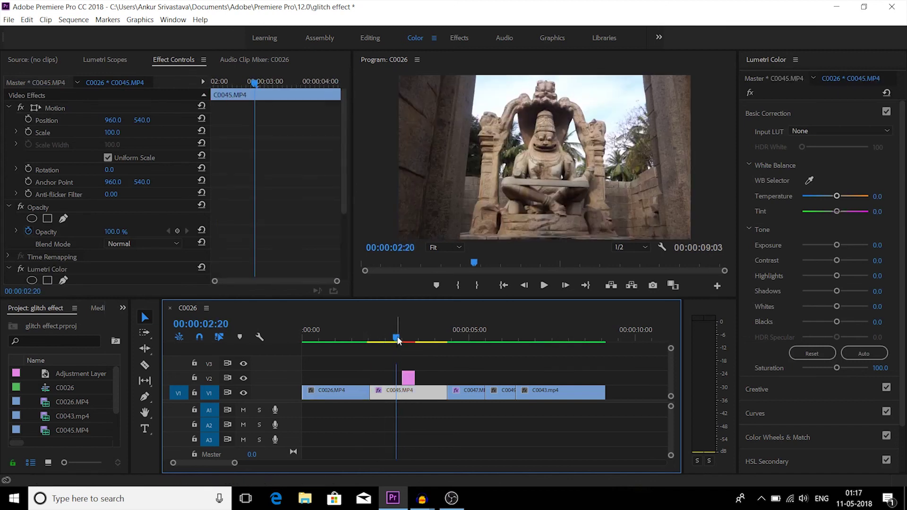
key(space)
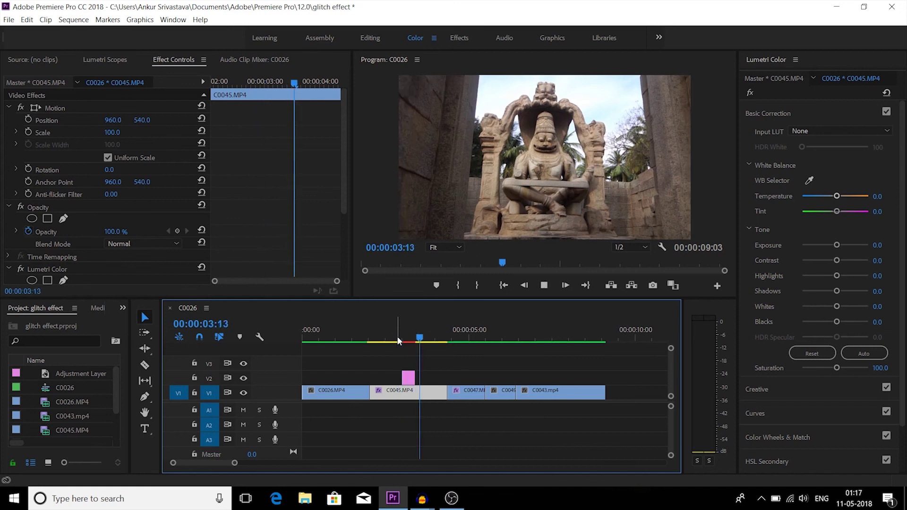
key(space)
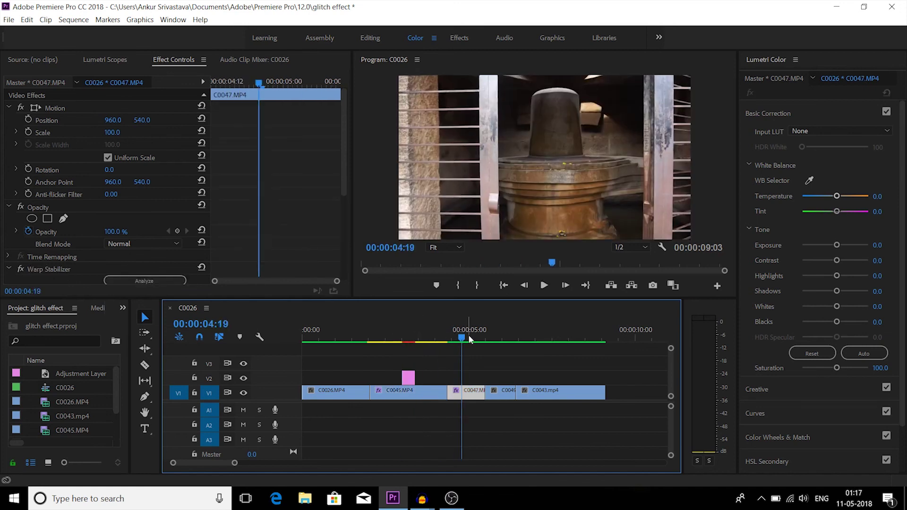
Nudge the adjustment layer slightly later to about 03:07–03:19 after replaying the glitch.
drag(462, 339, 395, 340)
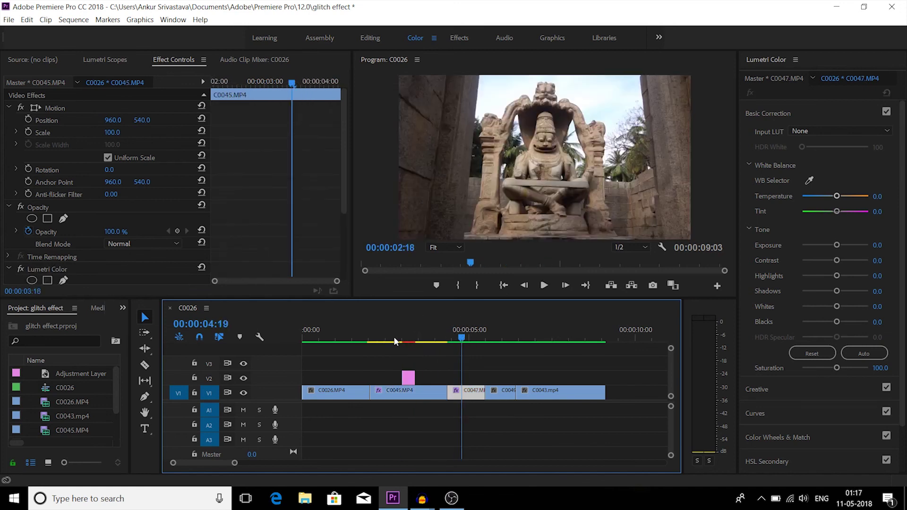
key(space)
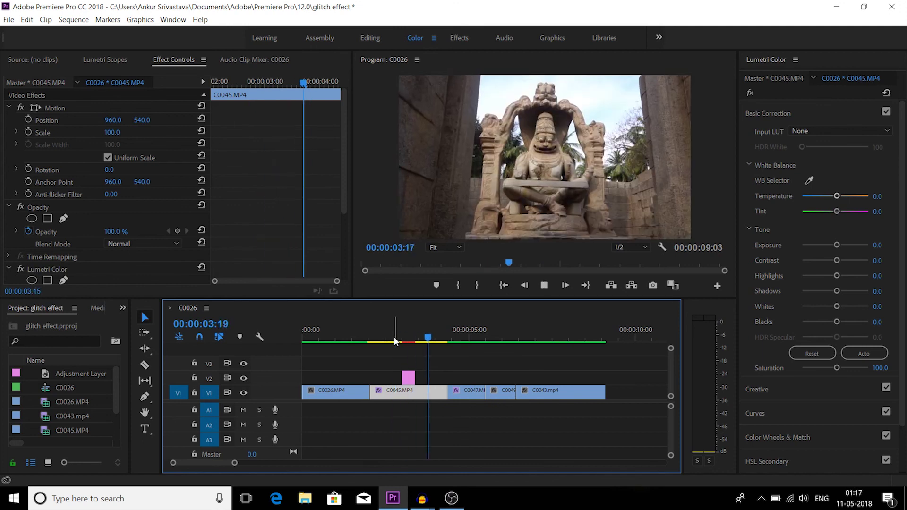
key(space)
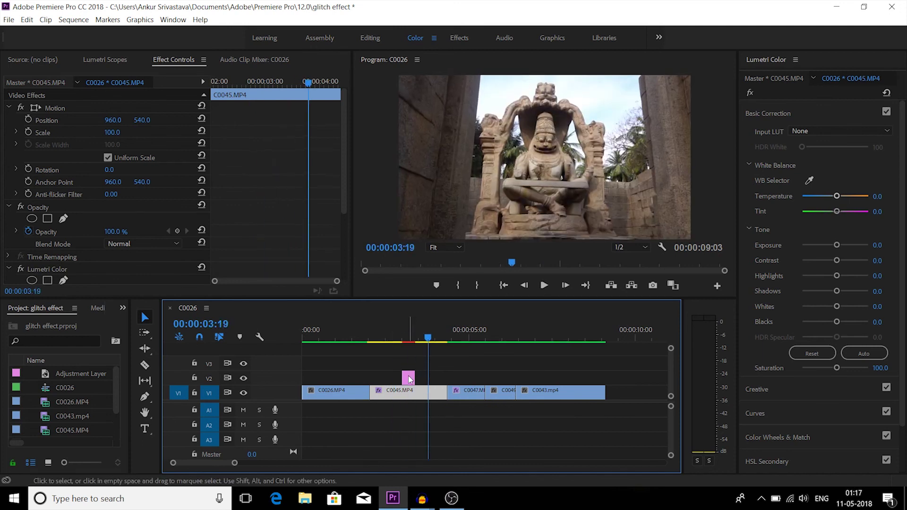
mouse_move(409, 379)
mouse_down()
mouse_move(442, 378)
mouse_move(423, 378)
mouse_up()
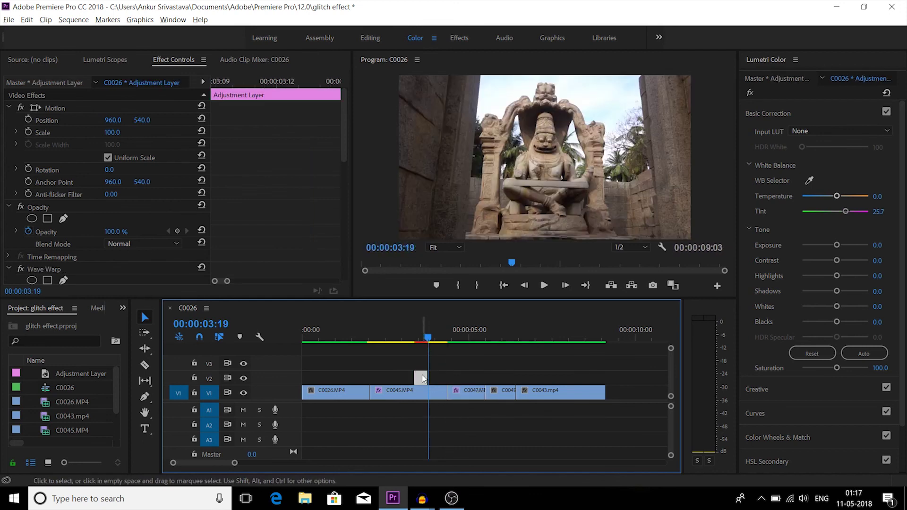
click(426, 338)
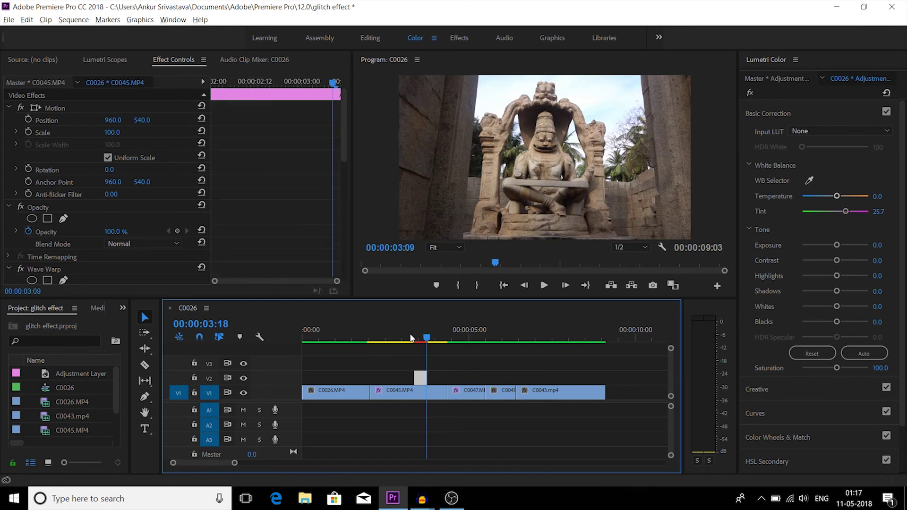
click(411, 337)
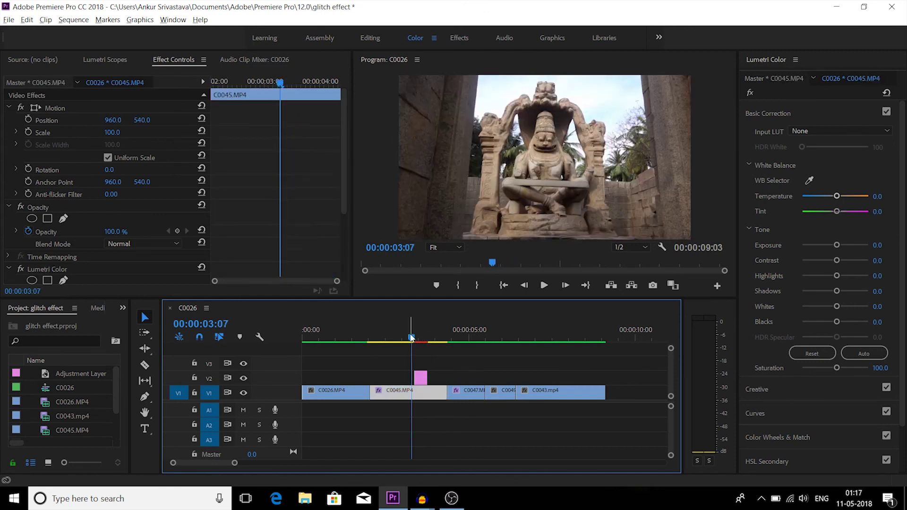